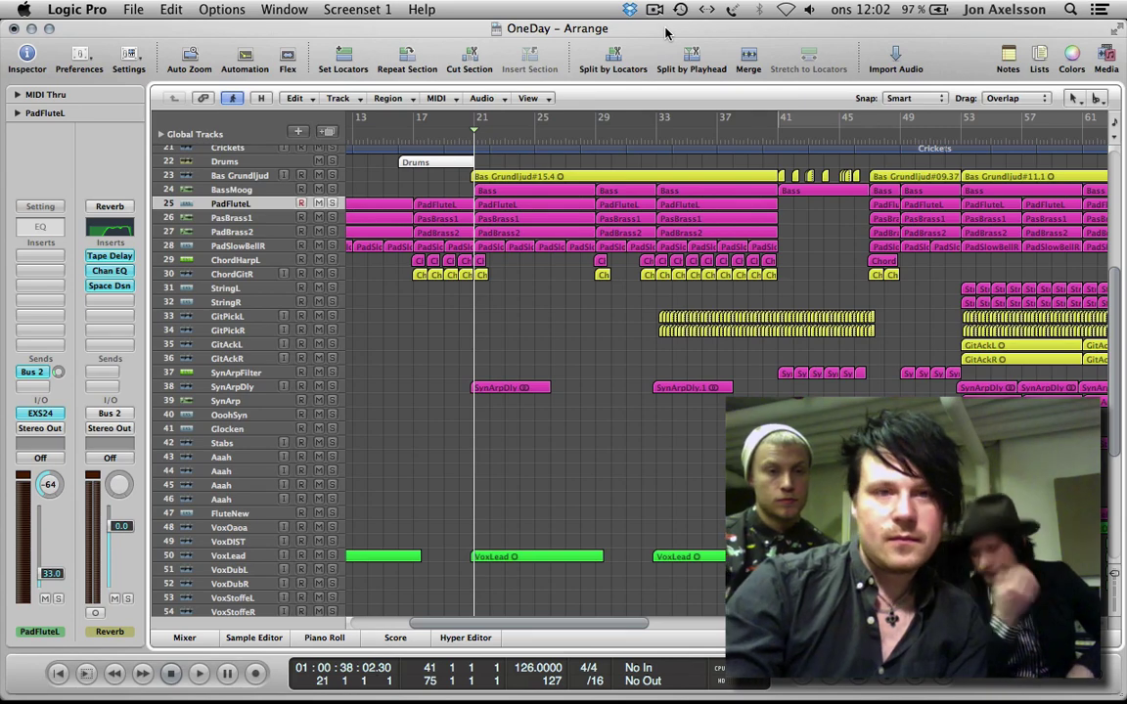
Step: Highlight all regions on the four pad tracks, PadFluteL through PadSlowBellR, across the whole arrangement, and clear the selection
key("ctrl+Left")
key("ctrl+Left")
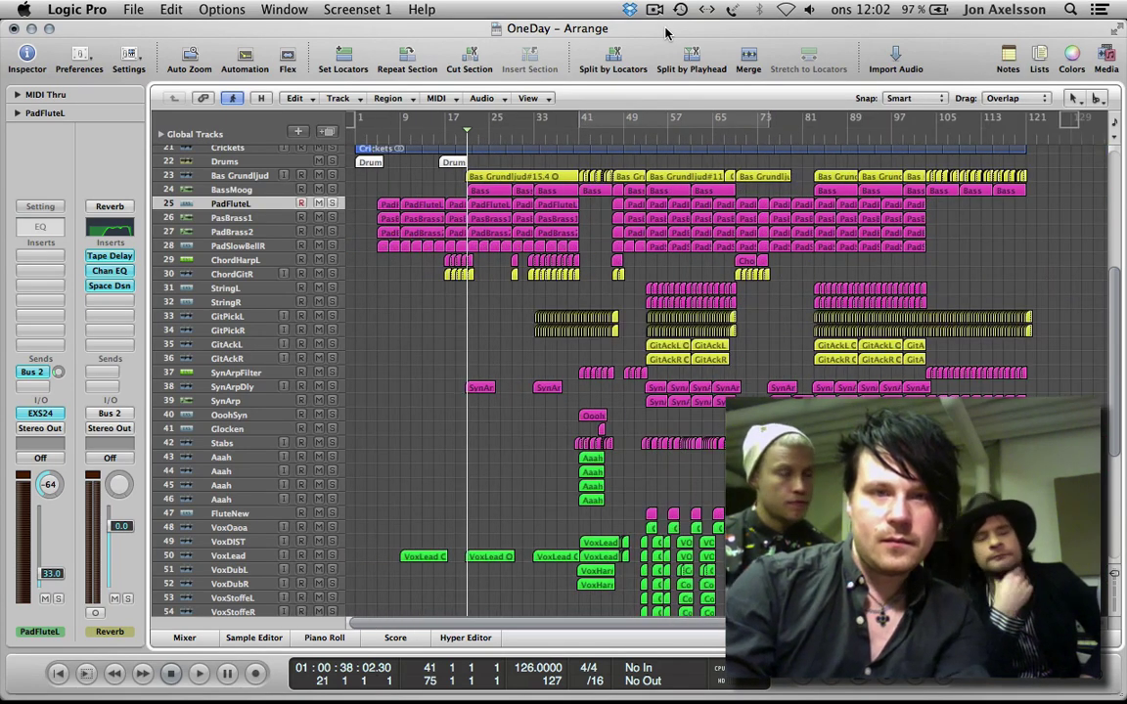
key("ctrl+Right")
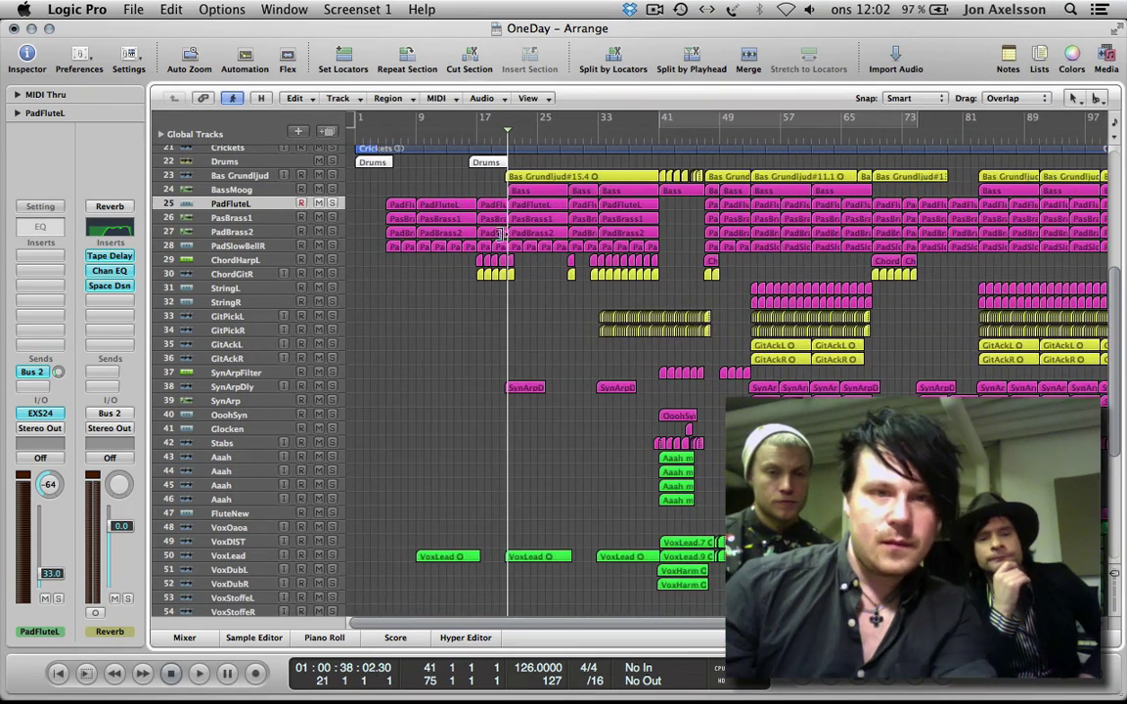
left_click(370, 290)
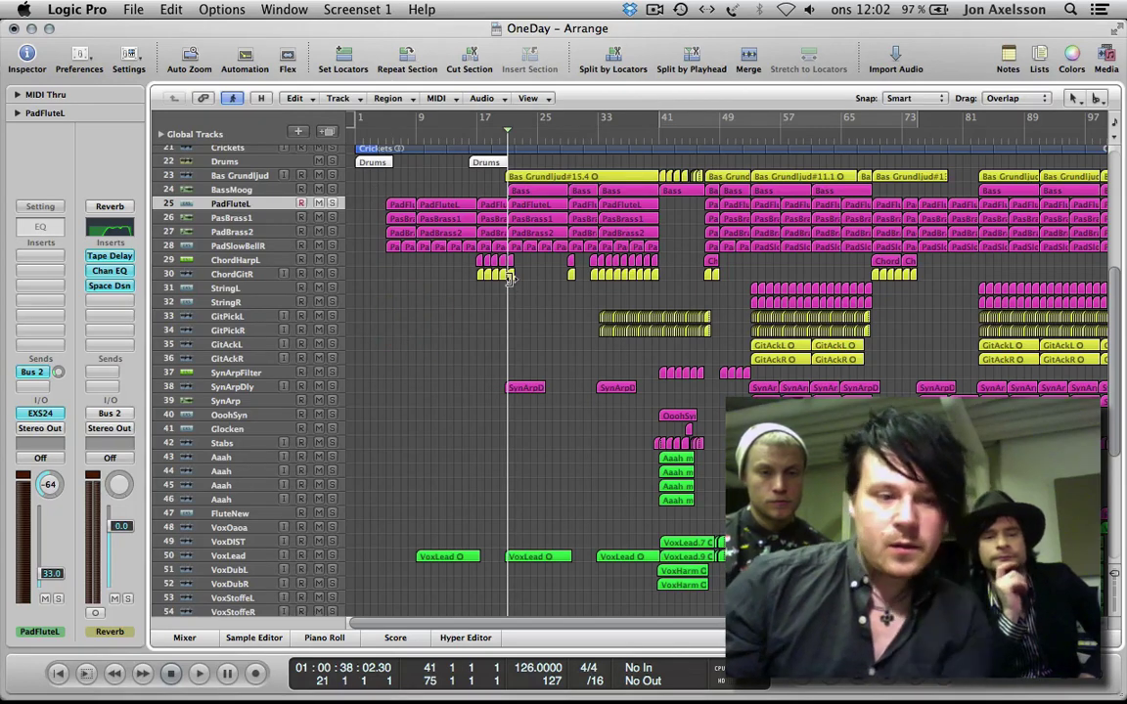
key("ctrl+Left")
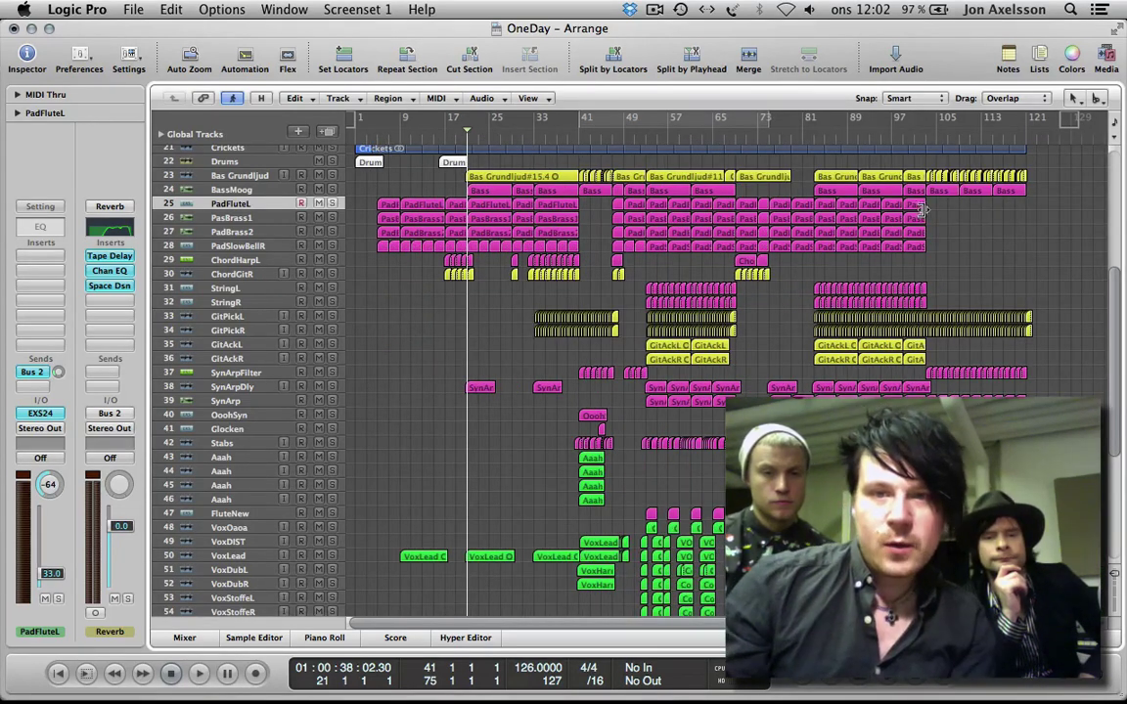
left_click_drag(920, 208, 321, 251)
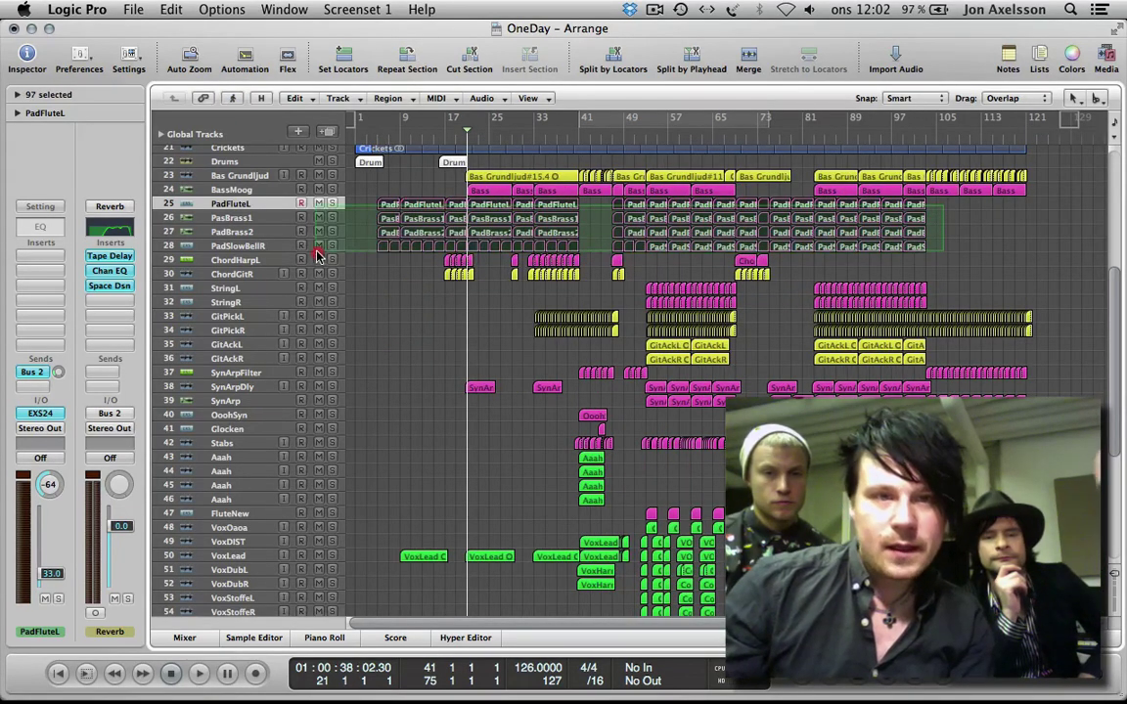
left_click(410, 297)
Step: Place the playhead in bar 20, solo PadFluteL and play it
left_click(372, 127)
left_click(416, 323)
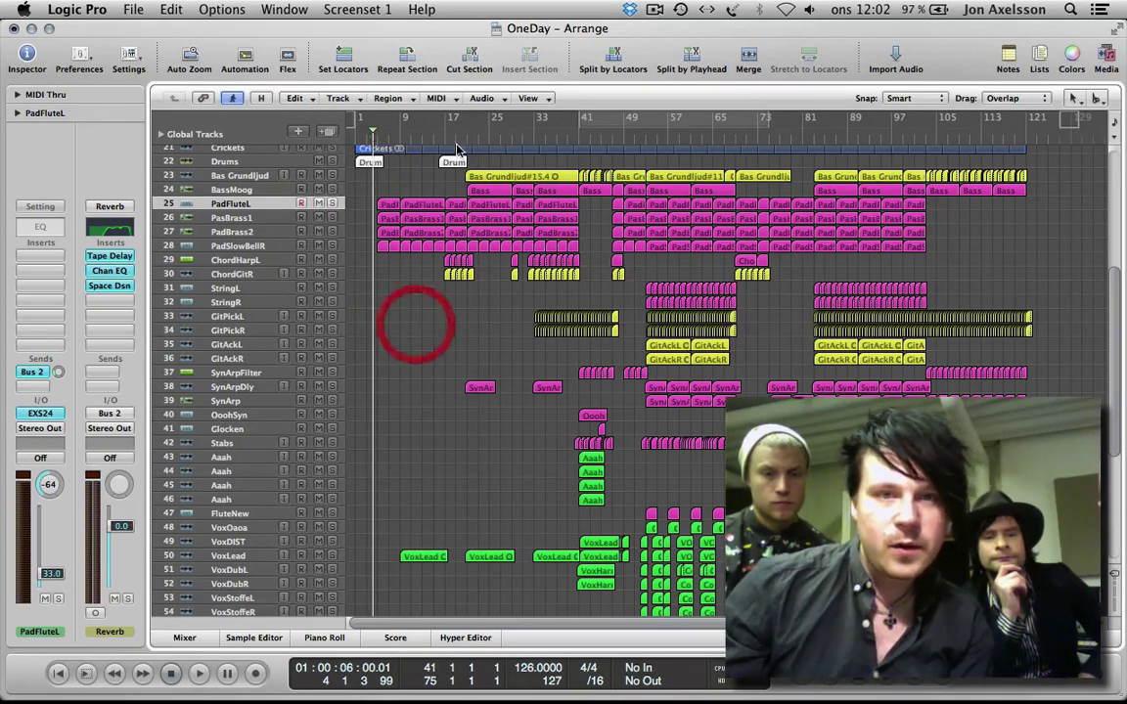
left_click(464, 125)
left_click(393, 352)
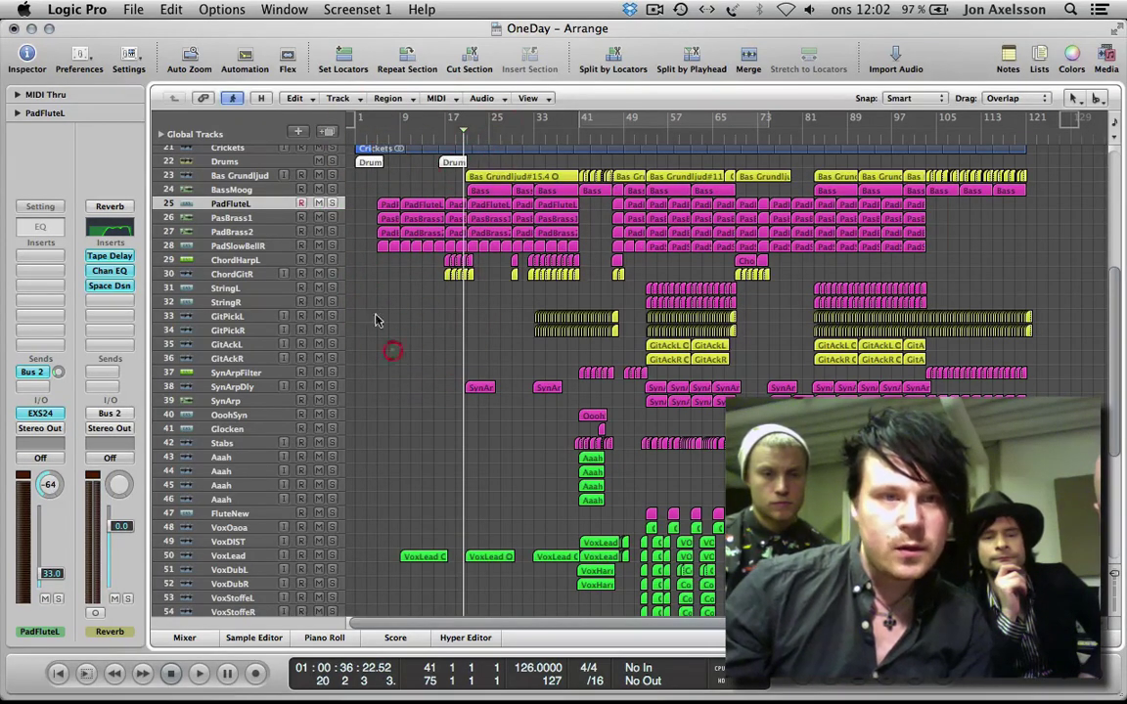
left_click(332, 204)
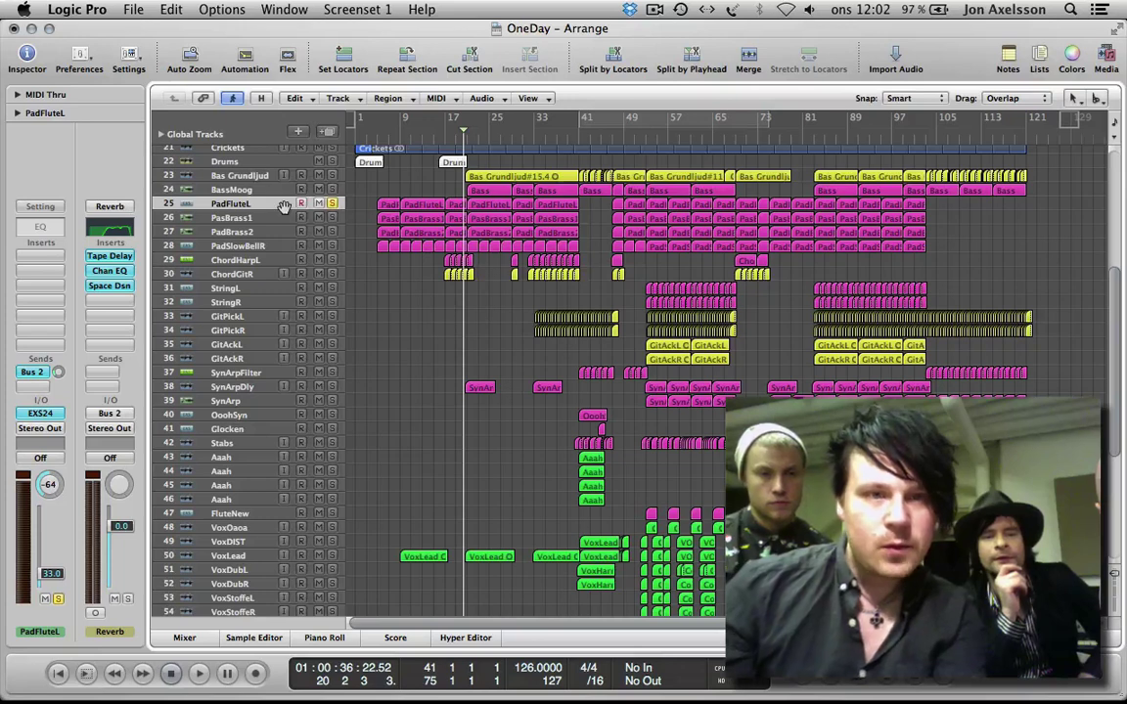
key("space")
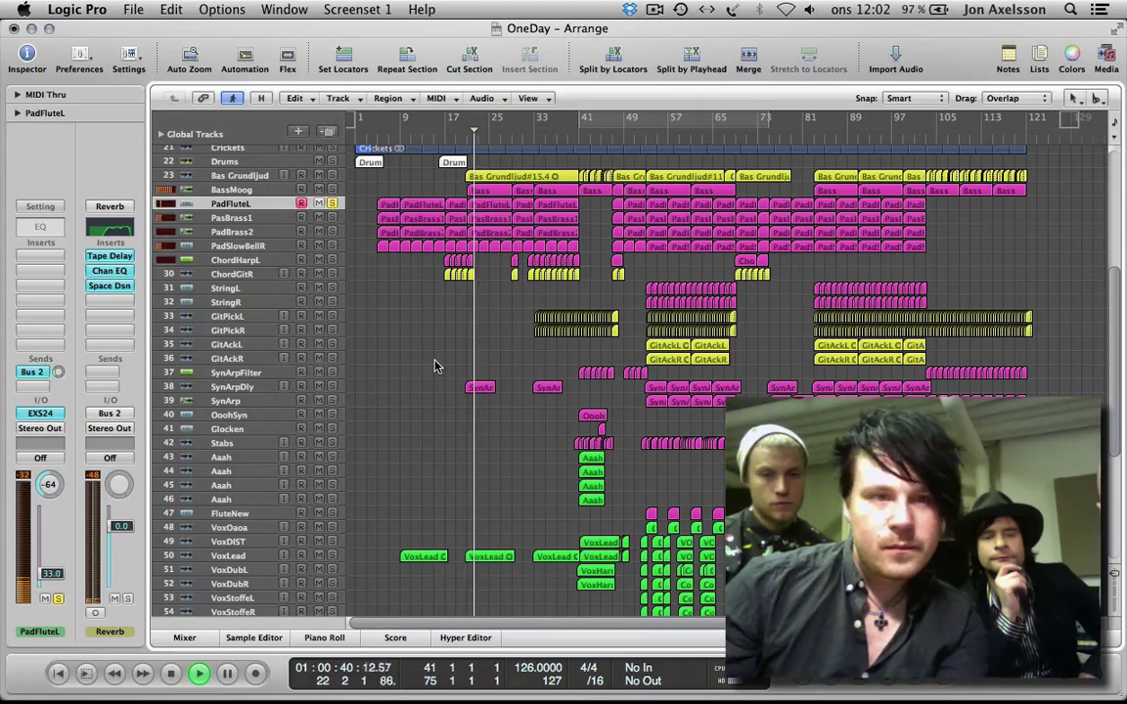
Step: Solo PadSlowBellR in place of PadFluteL, play it, and turn its solo off
left_click(250, 246)
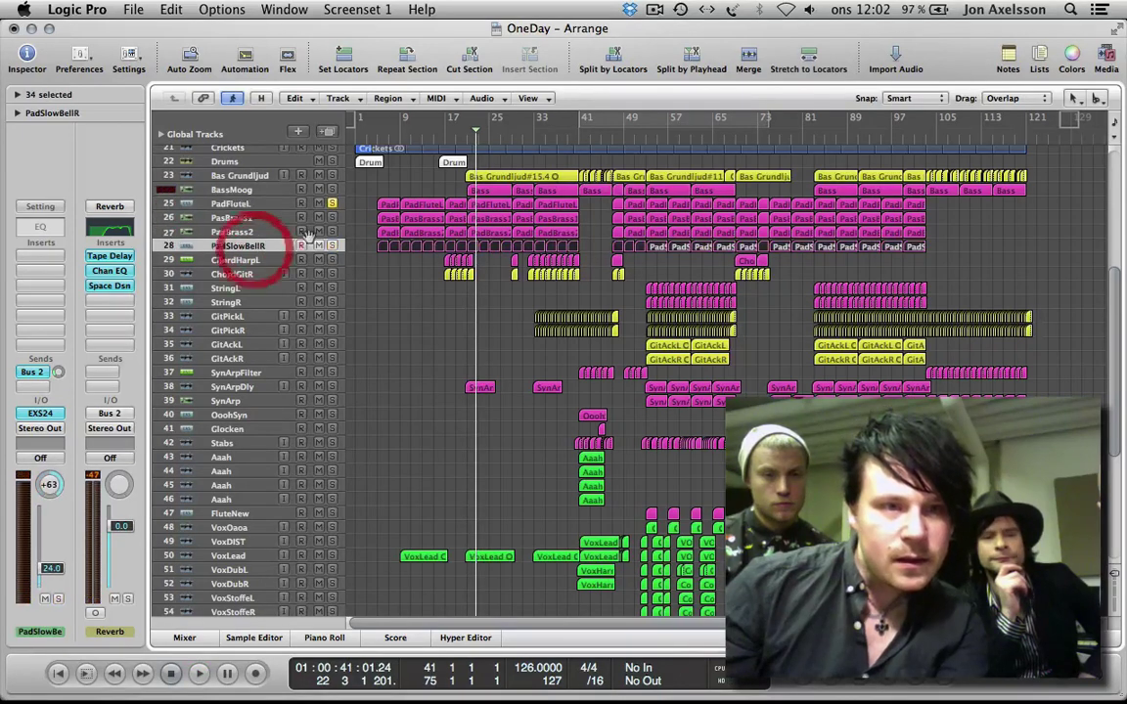
left_click(332, 246)
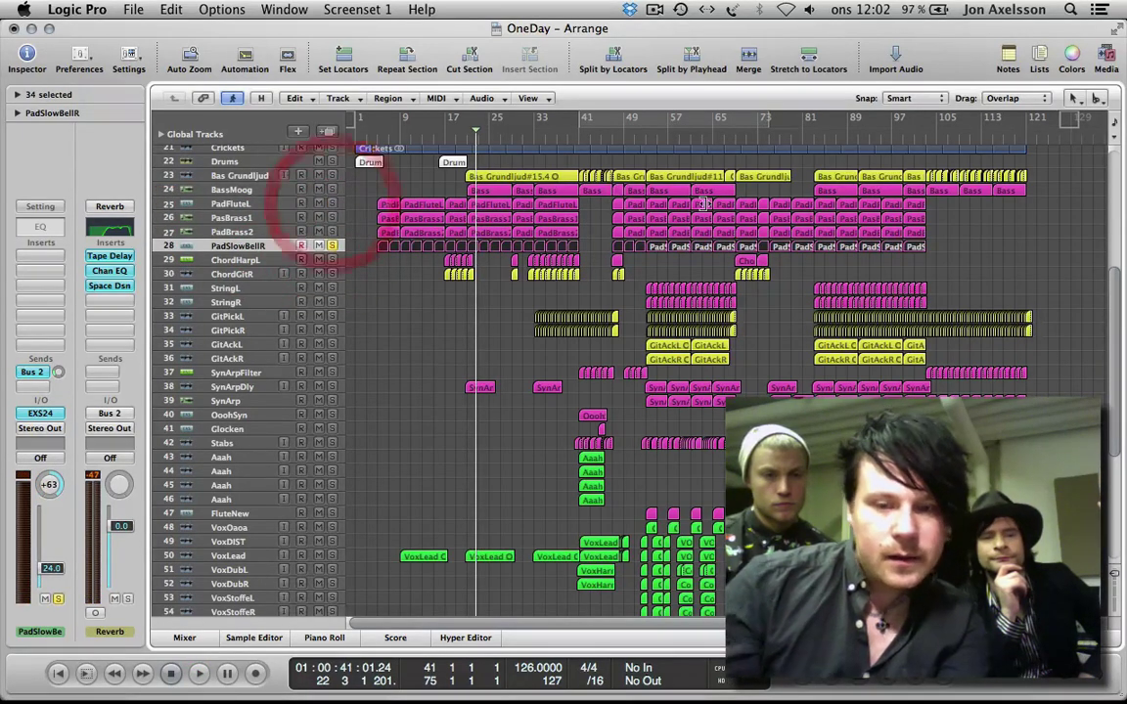
key("space")
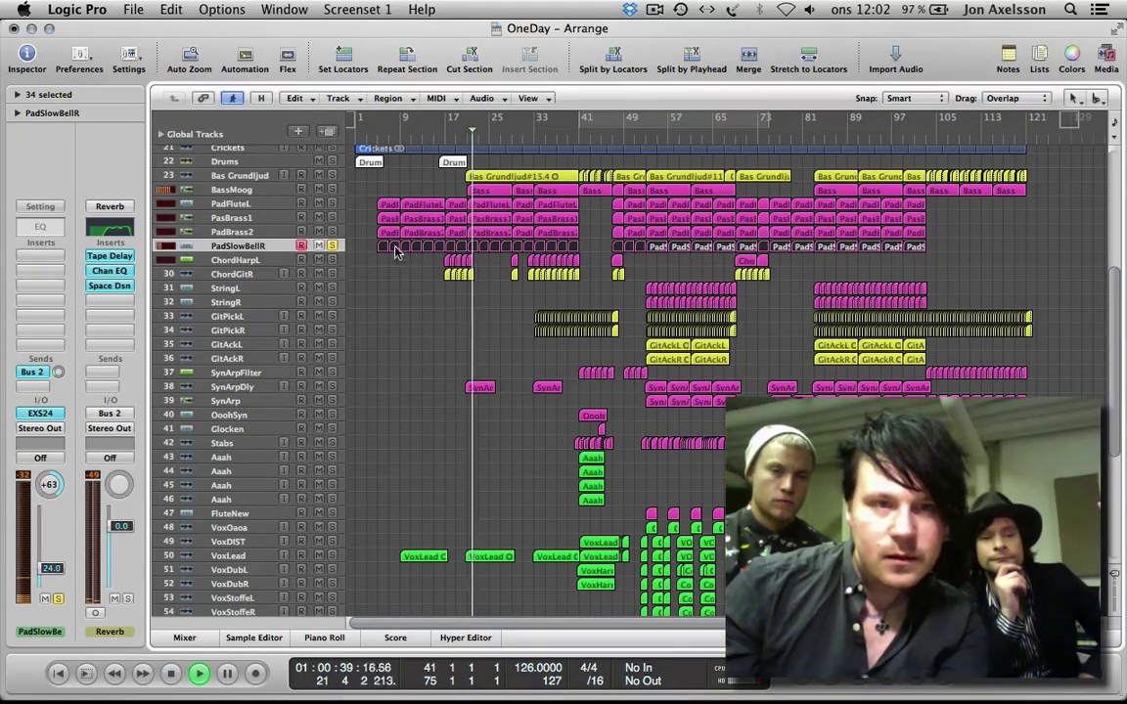
key("space")
left_click(330, 246)
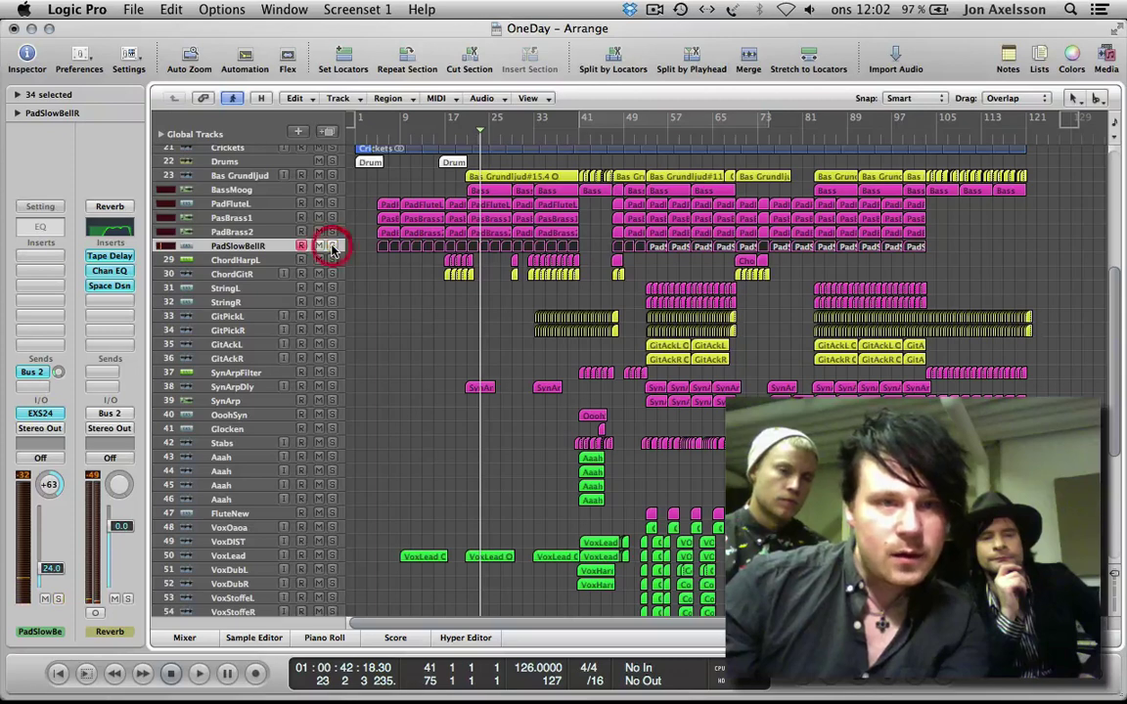
Step: Solo the PasBrass1 track and audition it on its own
left_click(331, 217)
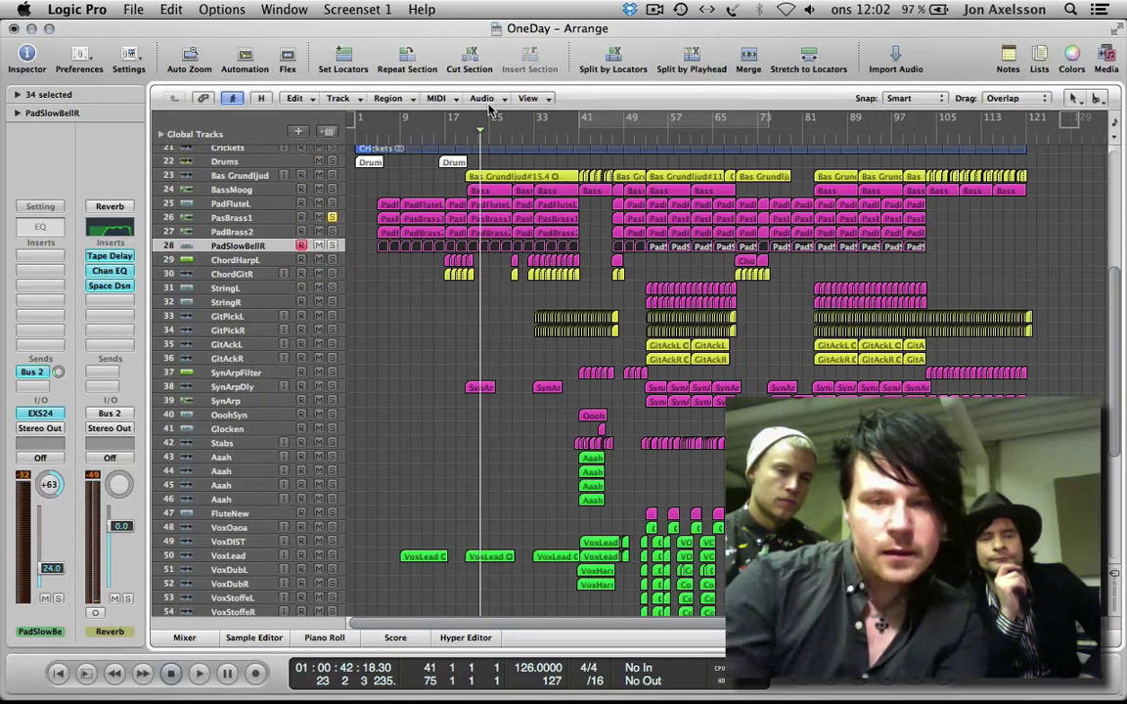
key("space")
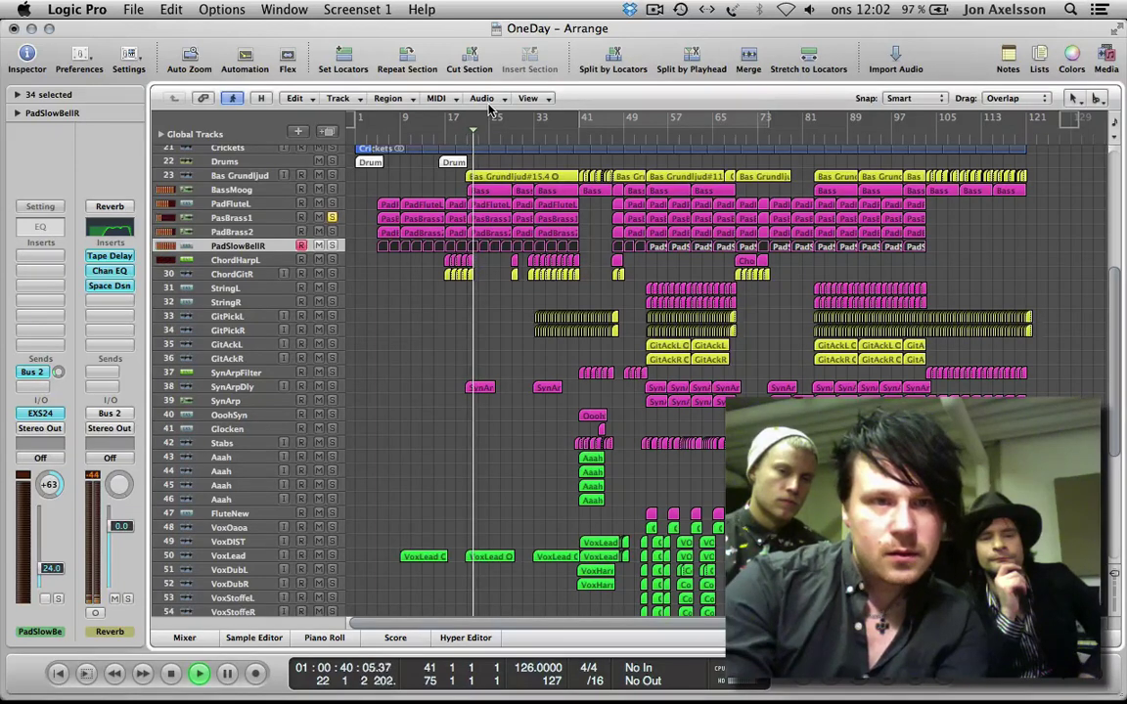
key("space")
Step: Solo PadBrass2 in place of PasBrass1 and audition it
left_click(331, 231)
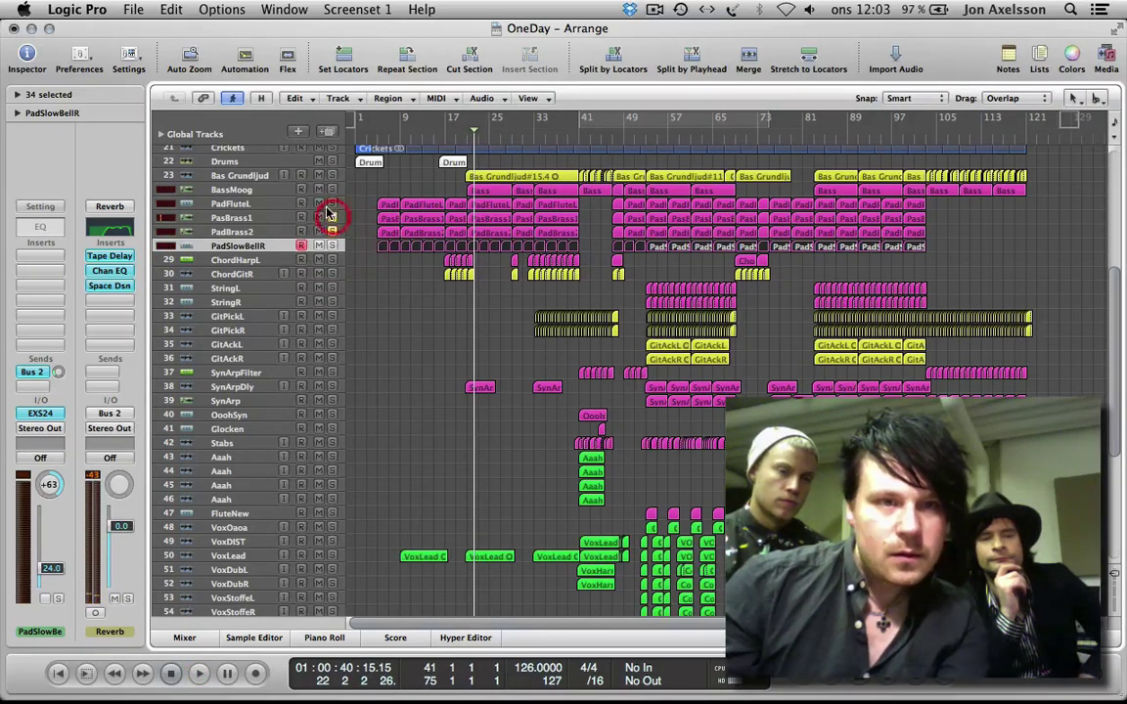
left_click(331, 217)
key("space")
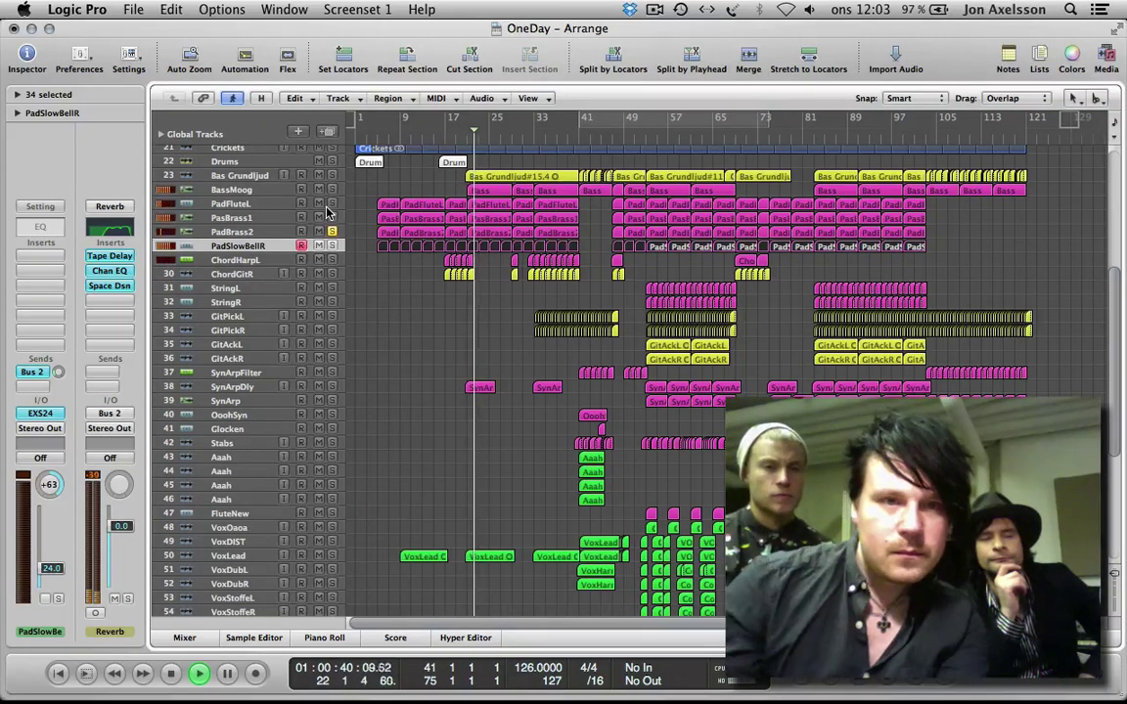
key("space")
Step: Add PadFluteL, PasBrass1 and PadSlowBellR to the solo and audition all four pads together
left_click(331, 203)
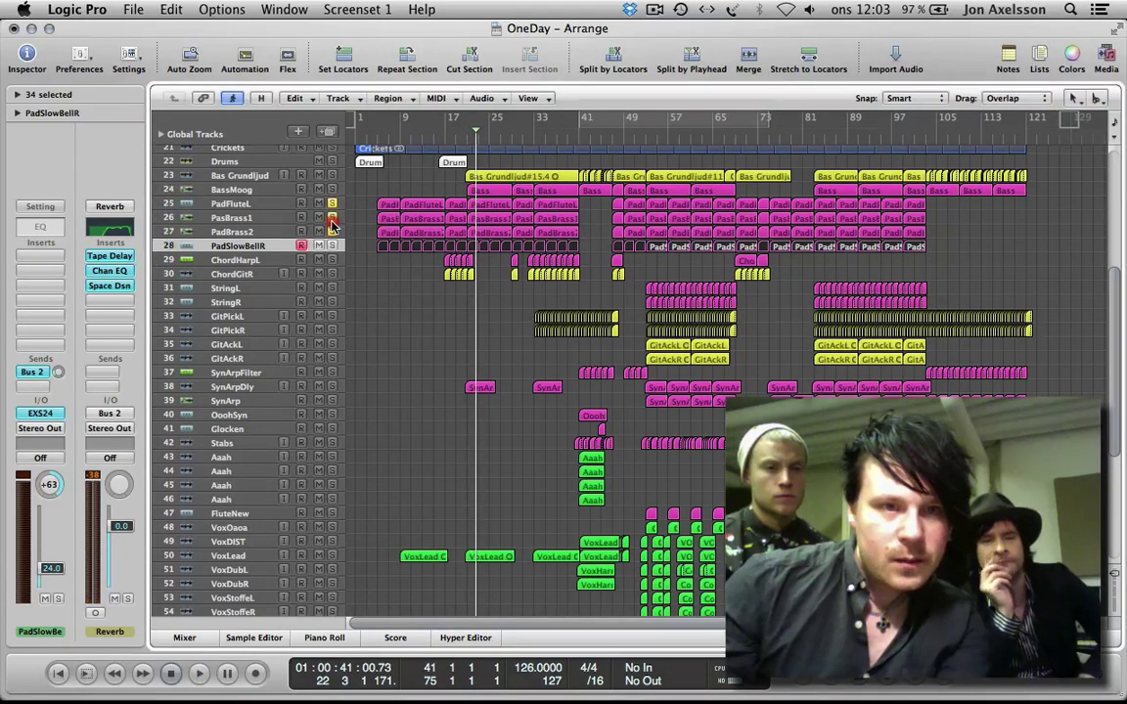
left_click(332, 217)
left_click(331, 245)
key("space")
key("space")
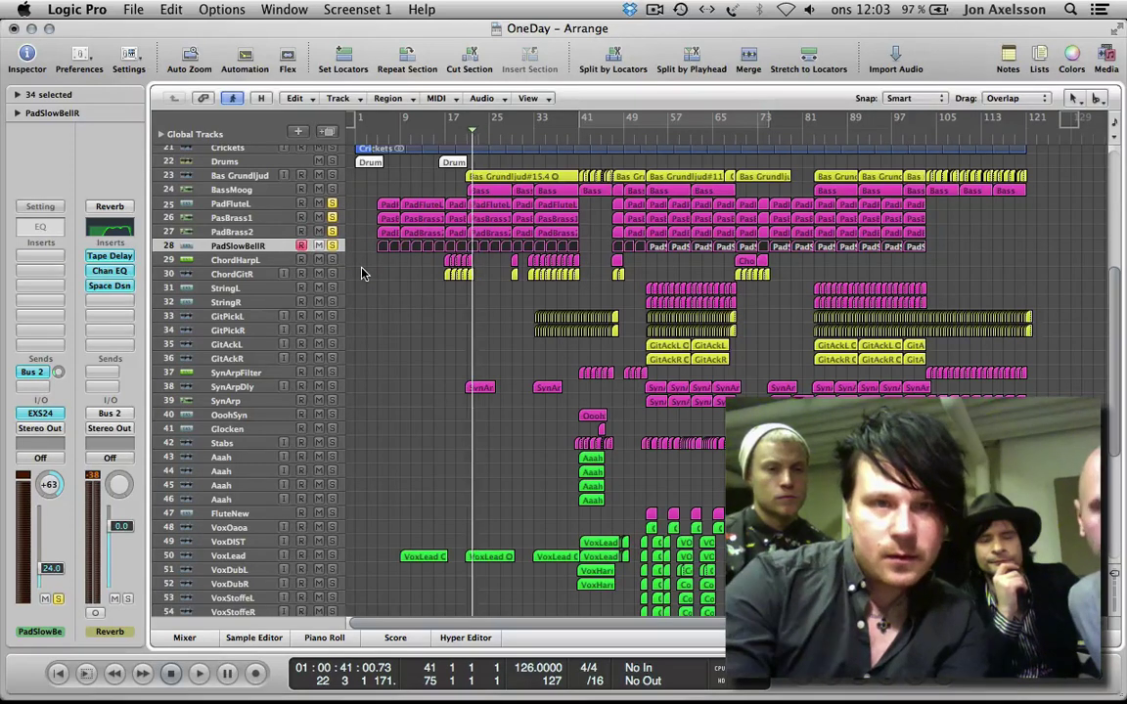
key("space")
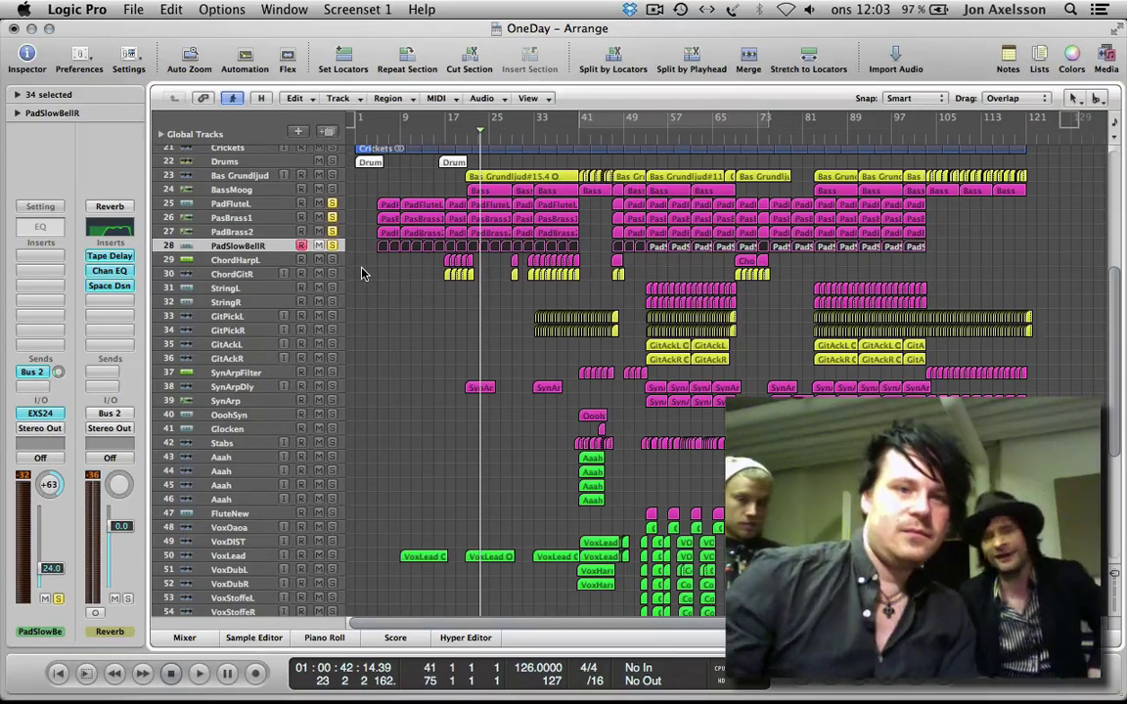
Step: Examine the EXS24 instrument on the PadFluteL track and close its window
left_click(245, 204)
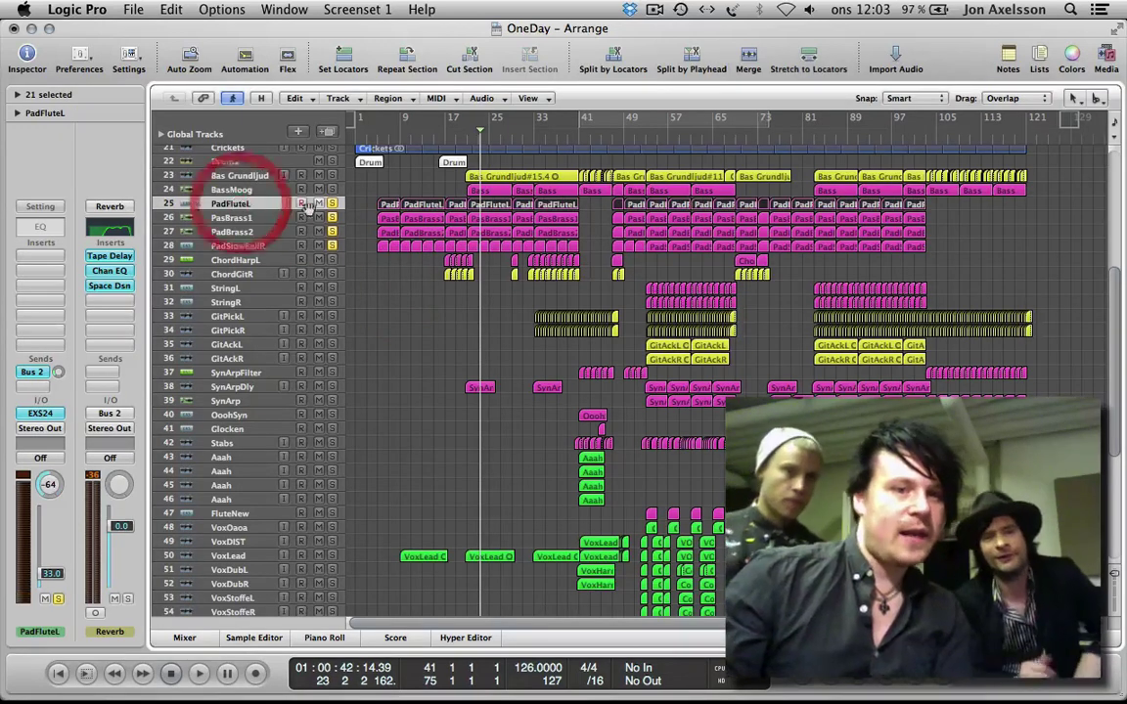
left_click(245, 247)
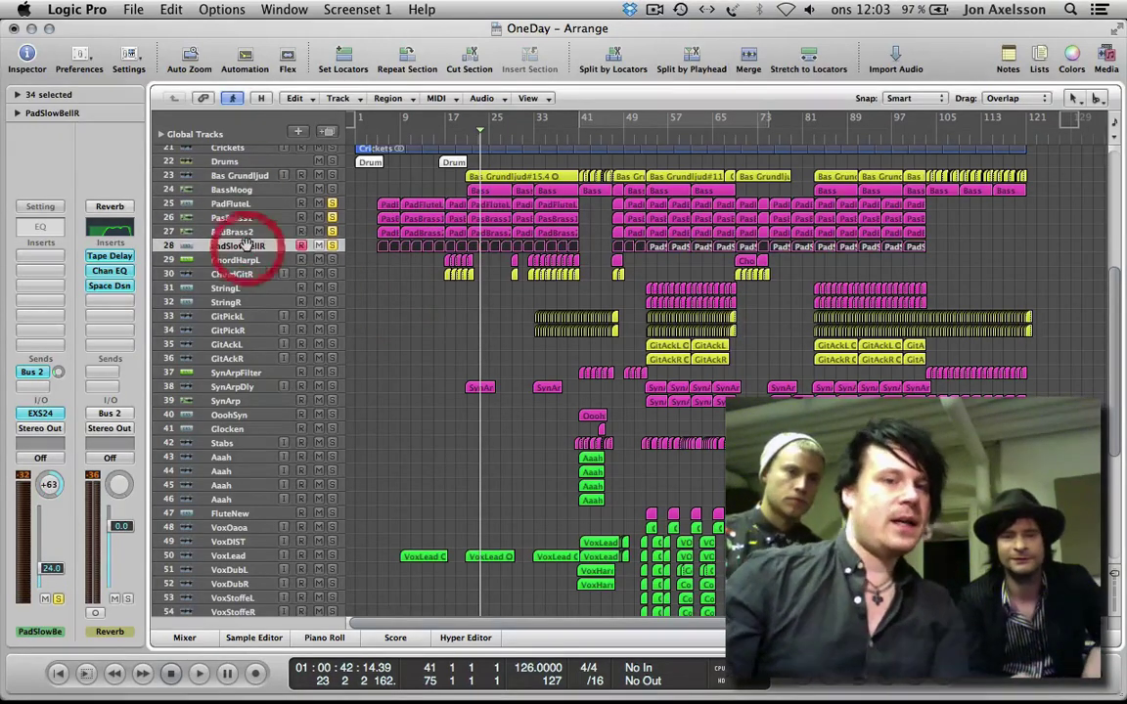
left_click(217, 200)
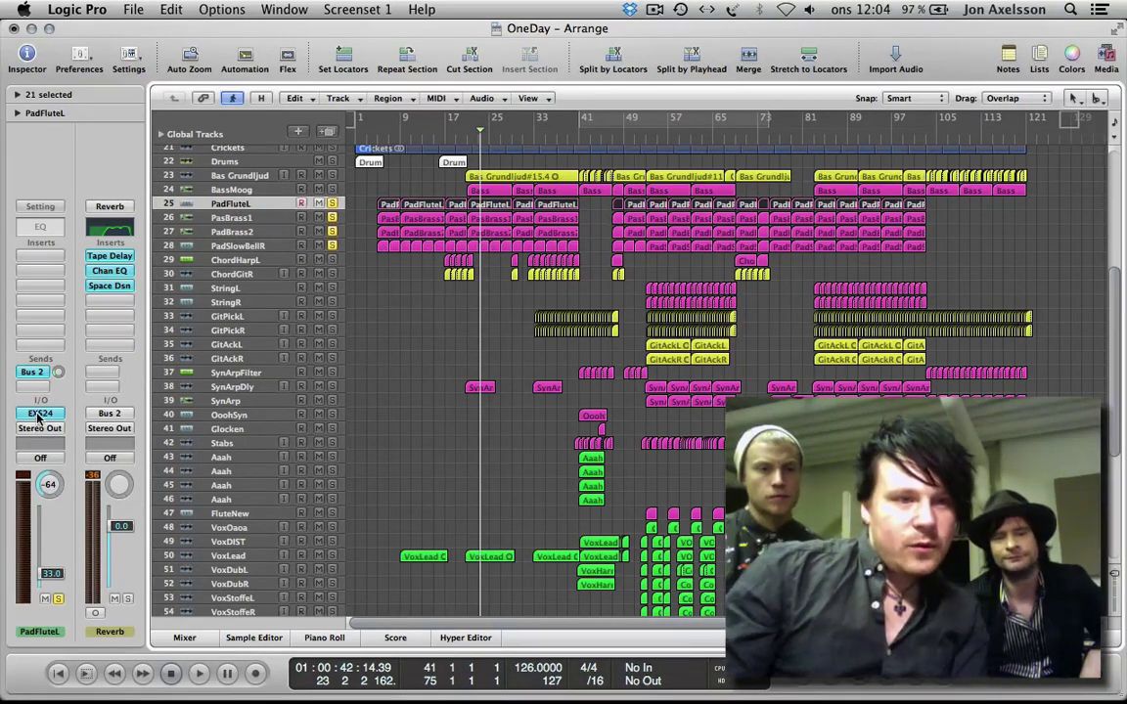
left_click(38, 415)
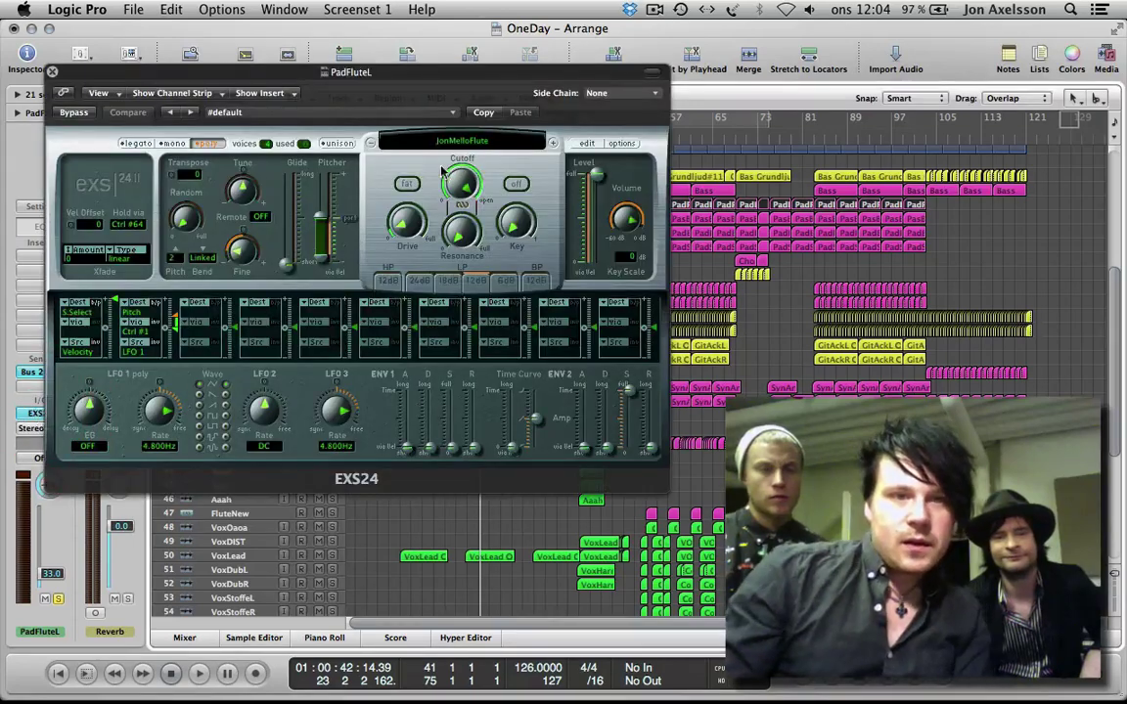
left_click(52, 75)
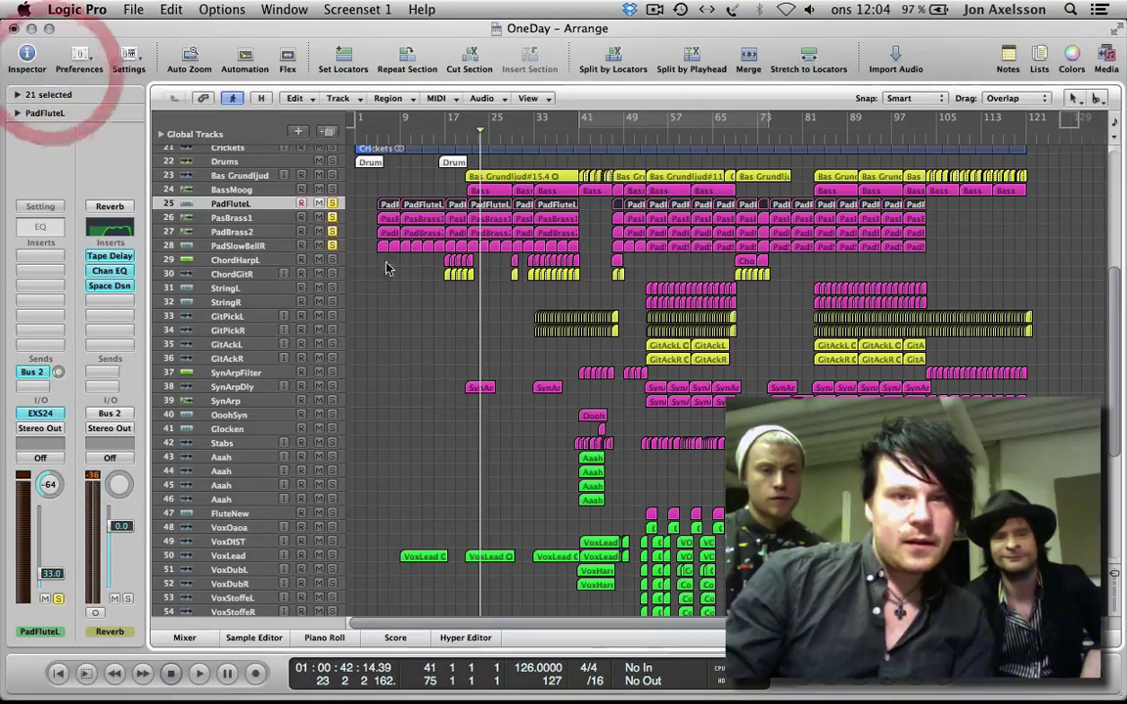
Step: Examine the EXS24 instrument on the PadSlowBellR track and close its window
left_click(239, 247)
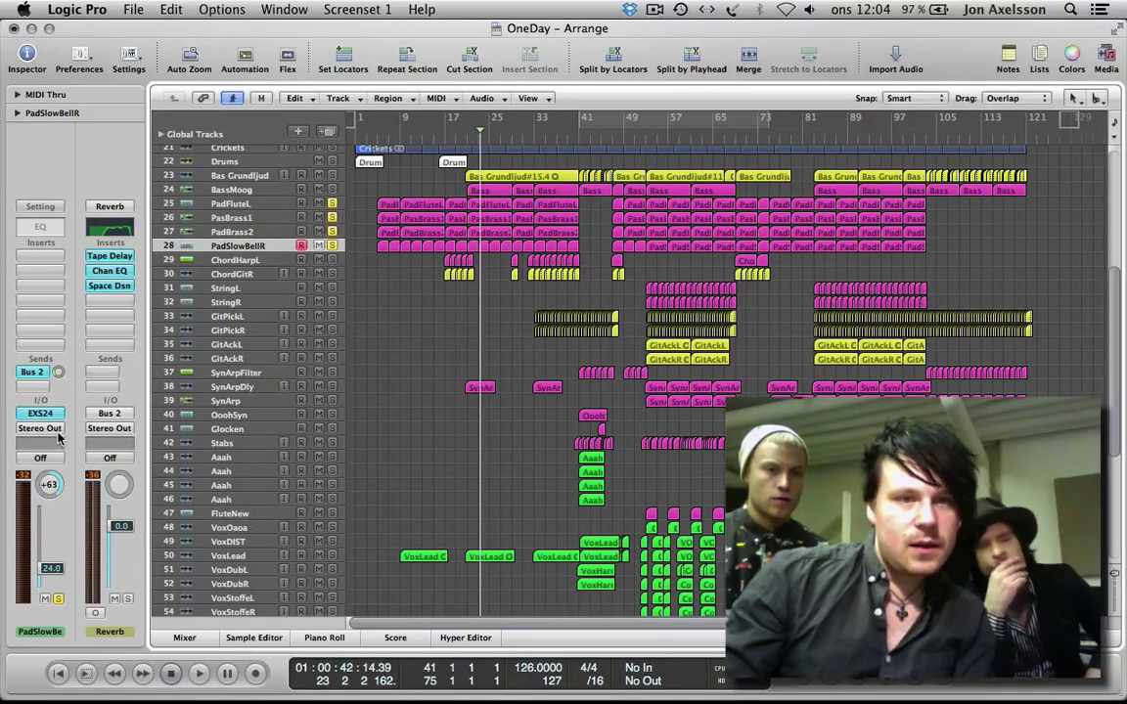
left_click(36, 415)
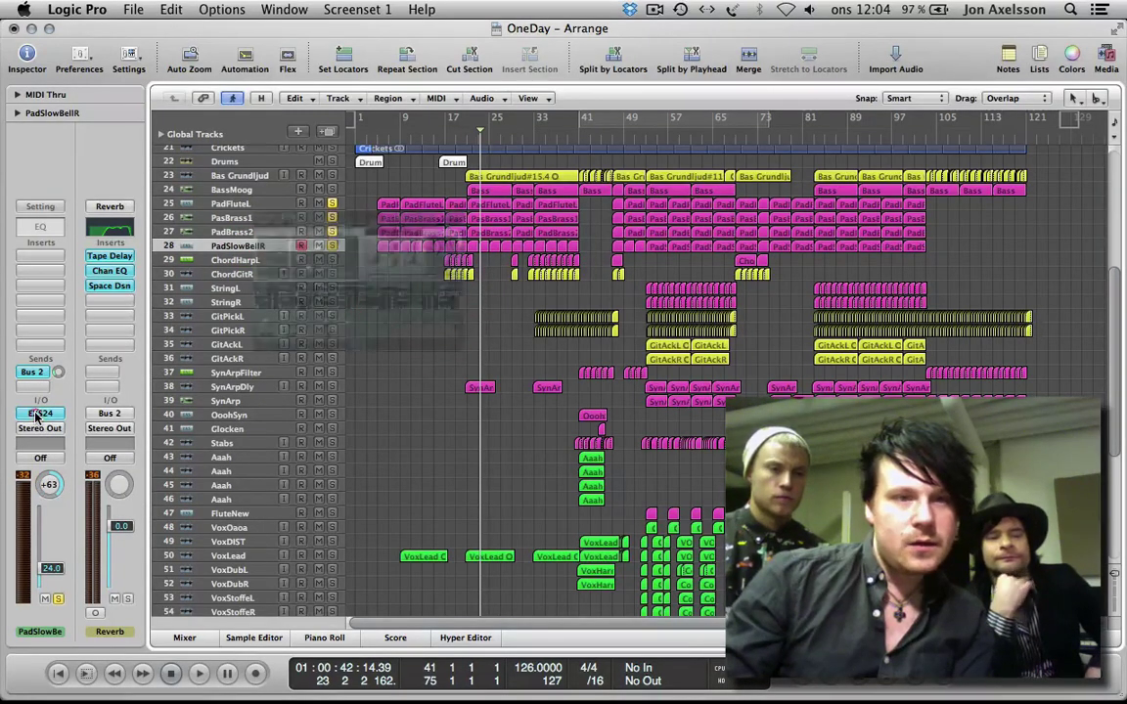
left_click_drag(462, 139, 293, 190)
left_click(55, 73)
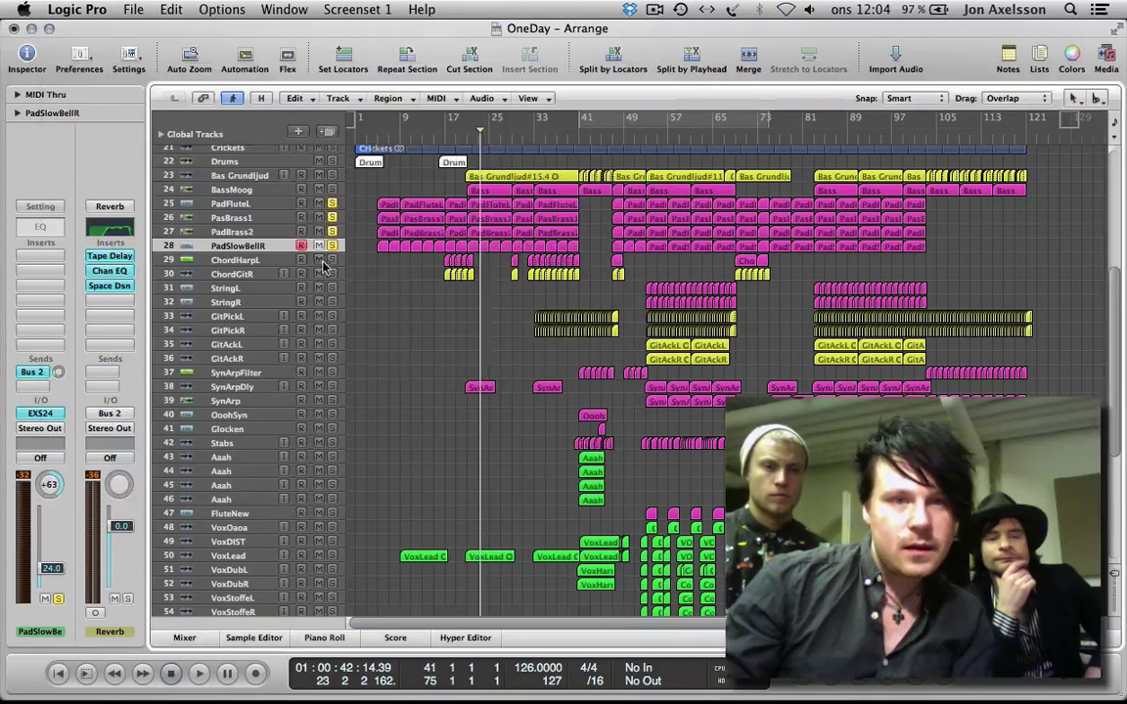
Step: Examine the PPG Wave synthesizer on the PasBrass1 track and close its window
left_click(252, 218)
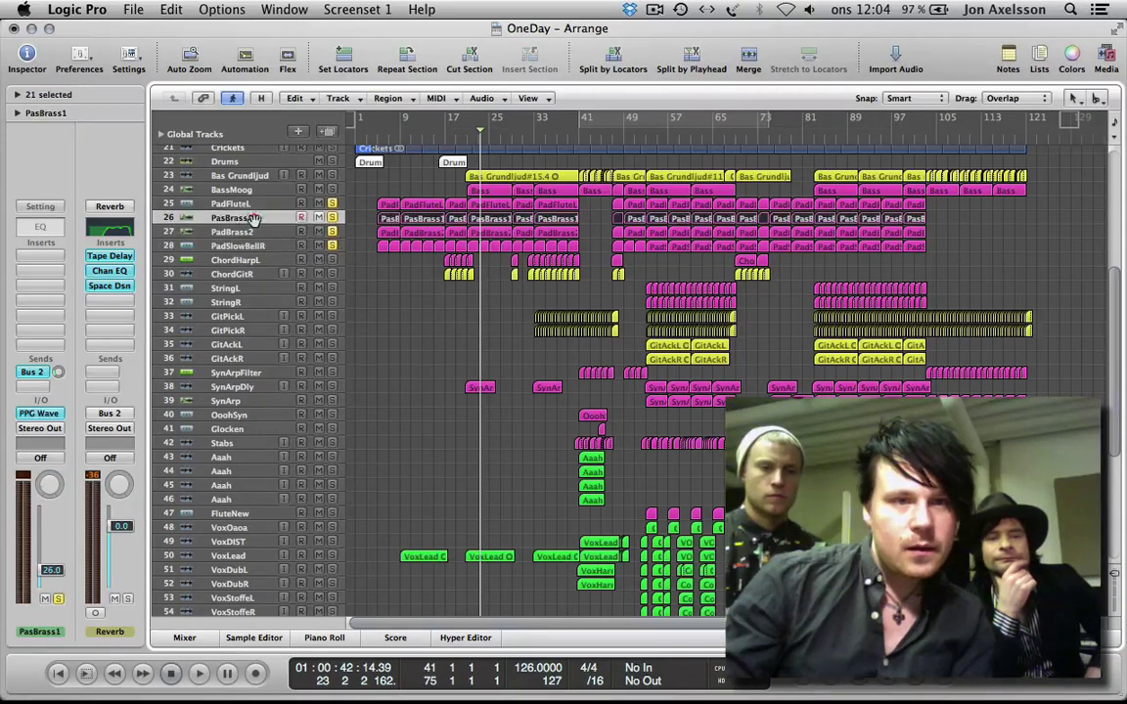
left_click(43, 414)
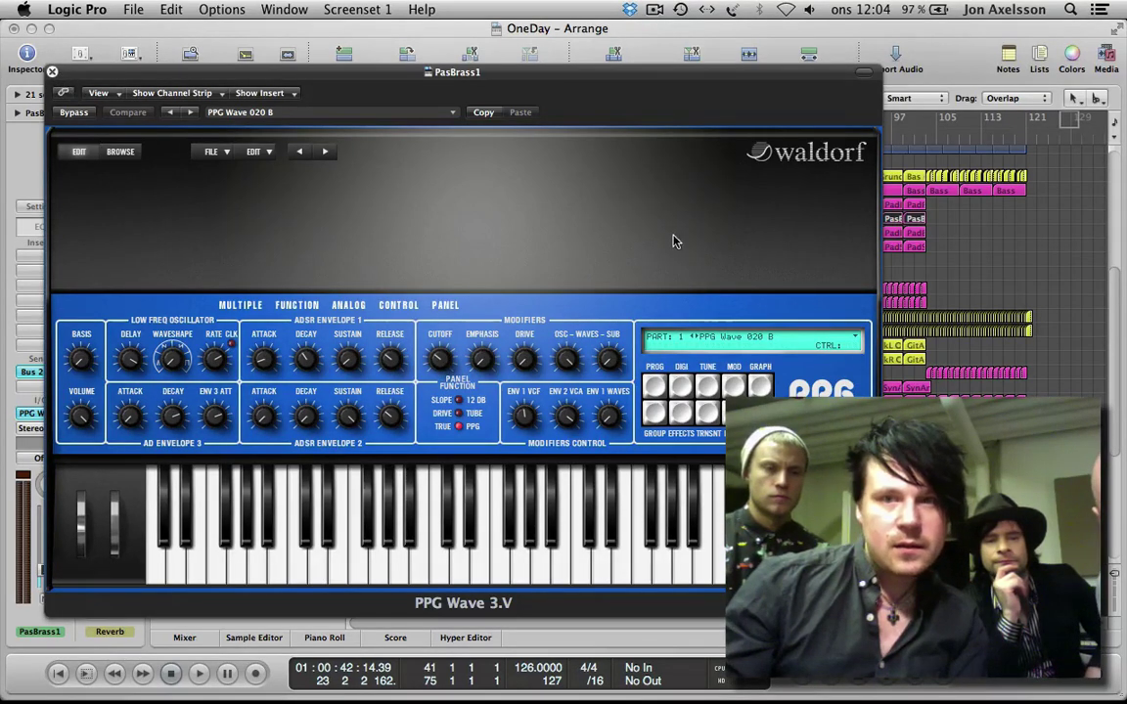
left_click(52, 71)
Step: Examine the Zebralette synthesizer on the PadBrass2 track and close its window
left_click(222, 231)
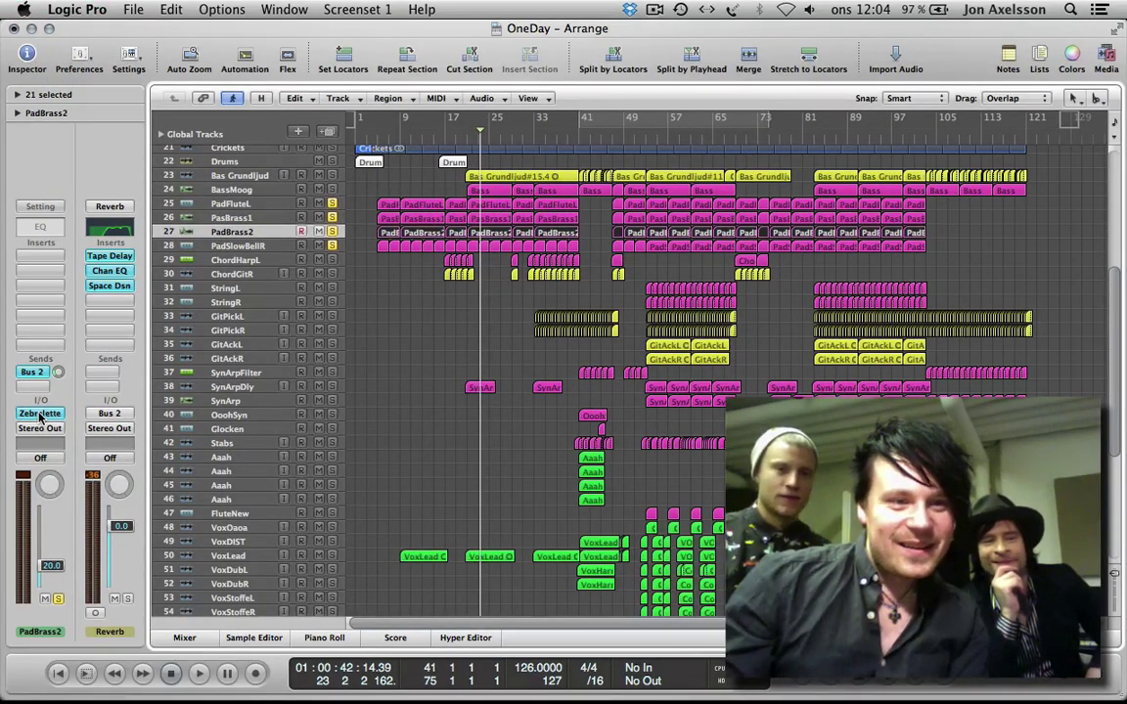
left_click(39, 413)
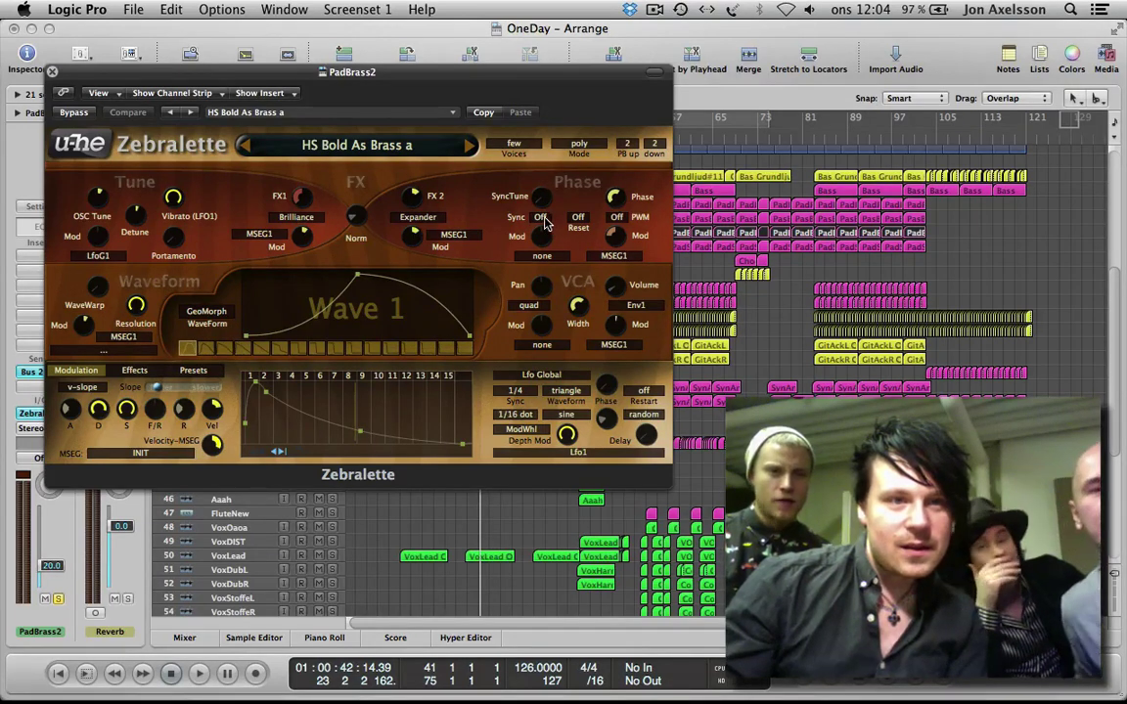
left_click(53, 75)
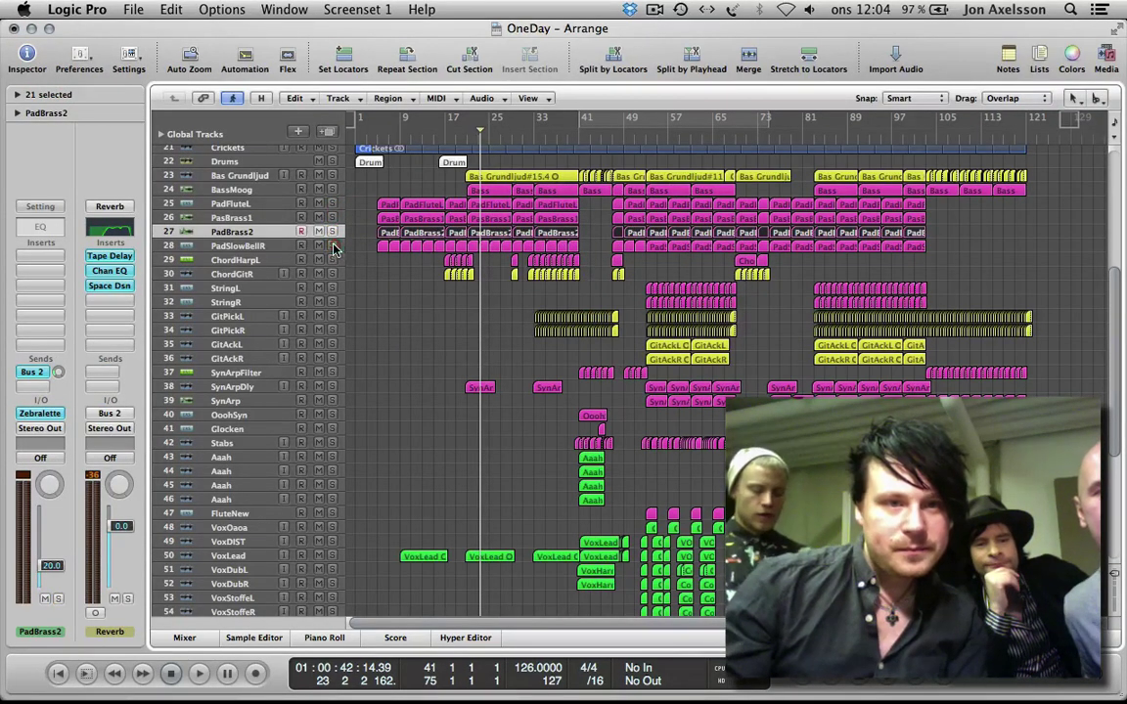
Step: Show the channel strips of the PadSlowBellR and ChordHarpL tracks and clear the region selection
left_click(257, 245)
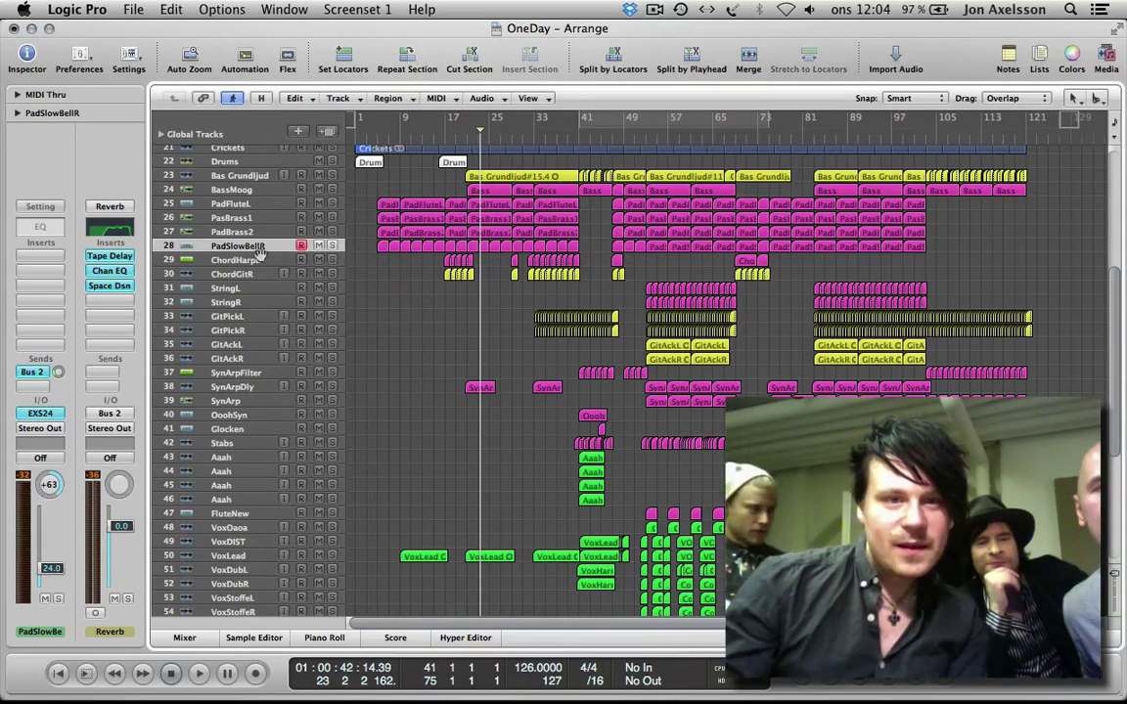
left_click(233, 254)
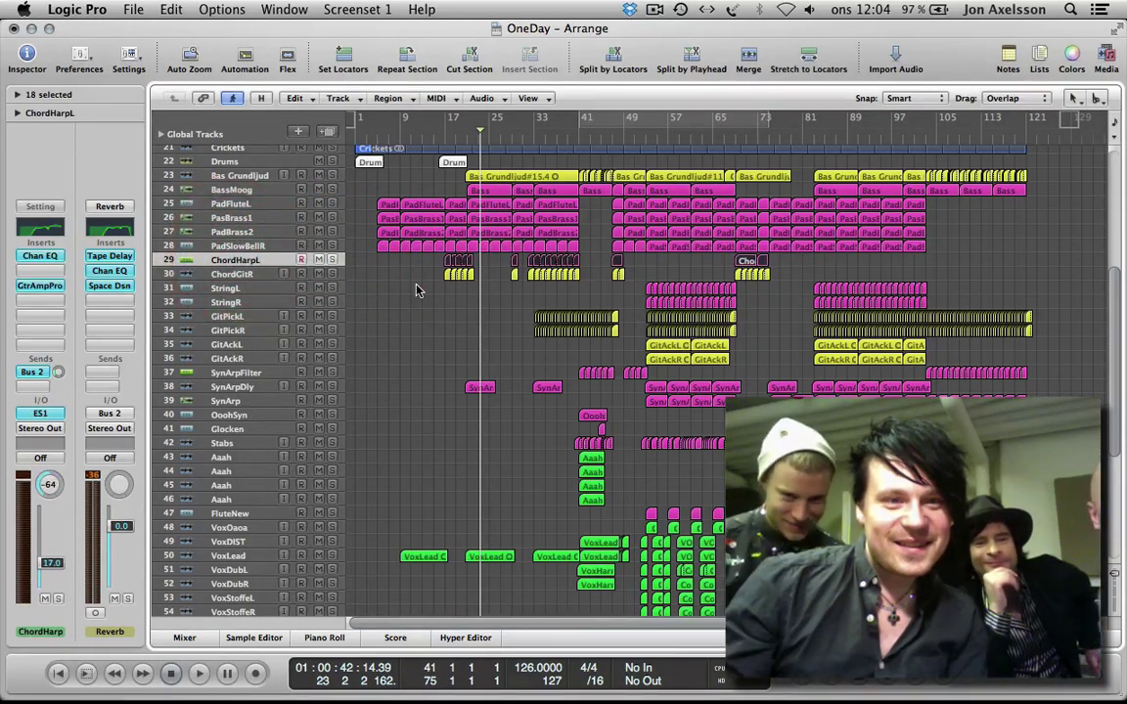
left_click(373, 255)
Step: Step back and forth through the pad tracks from PadFluteL to PadSlowBellR to compare their channel strips and sends, finishing on PadBrass2
left_click(243, 217)
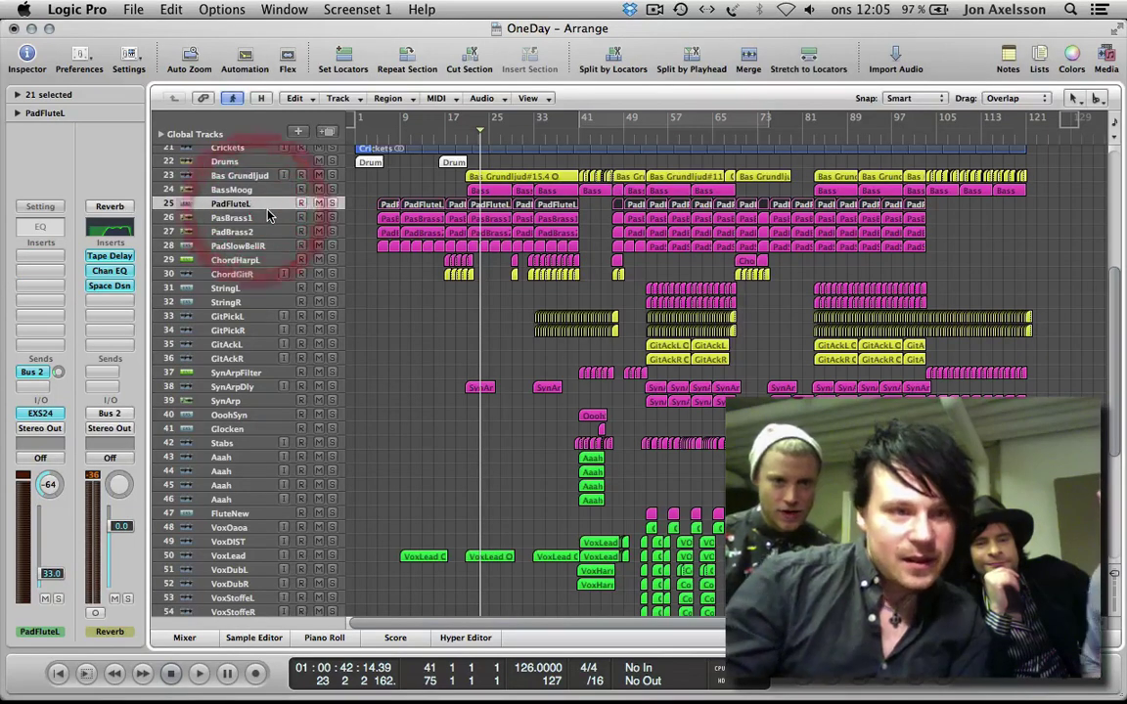
key("Down")
key("Down")
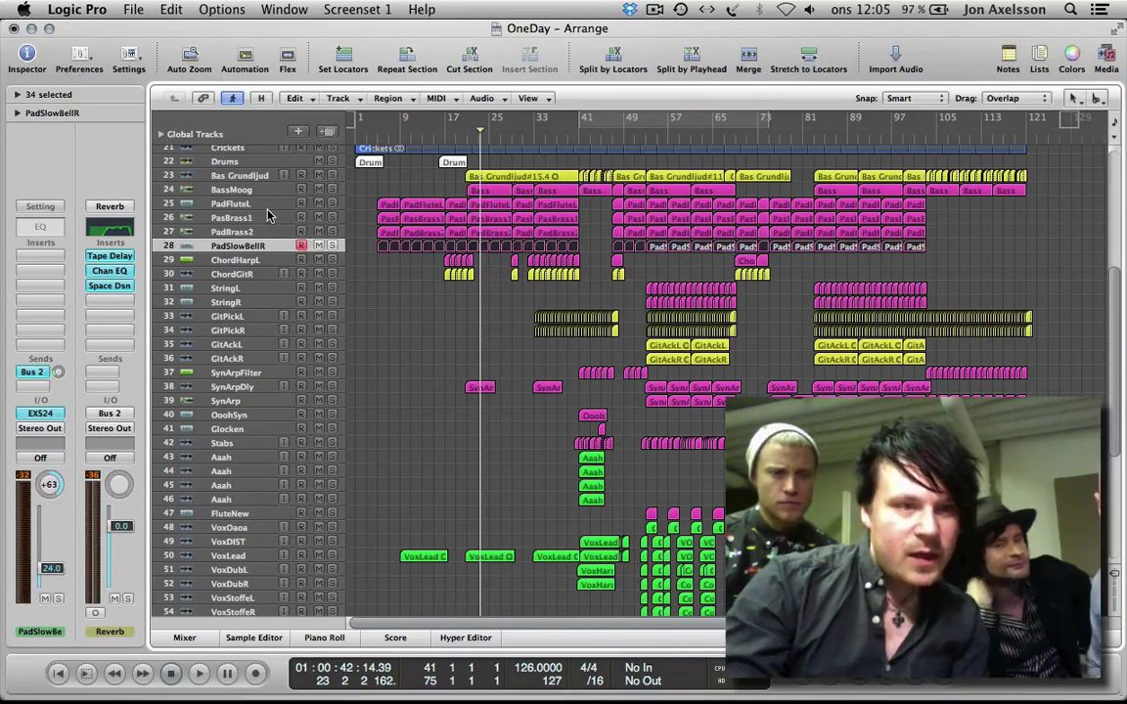
key("Up")
key("Up")
key("Up")
key("Down")
key("Down")
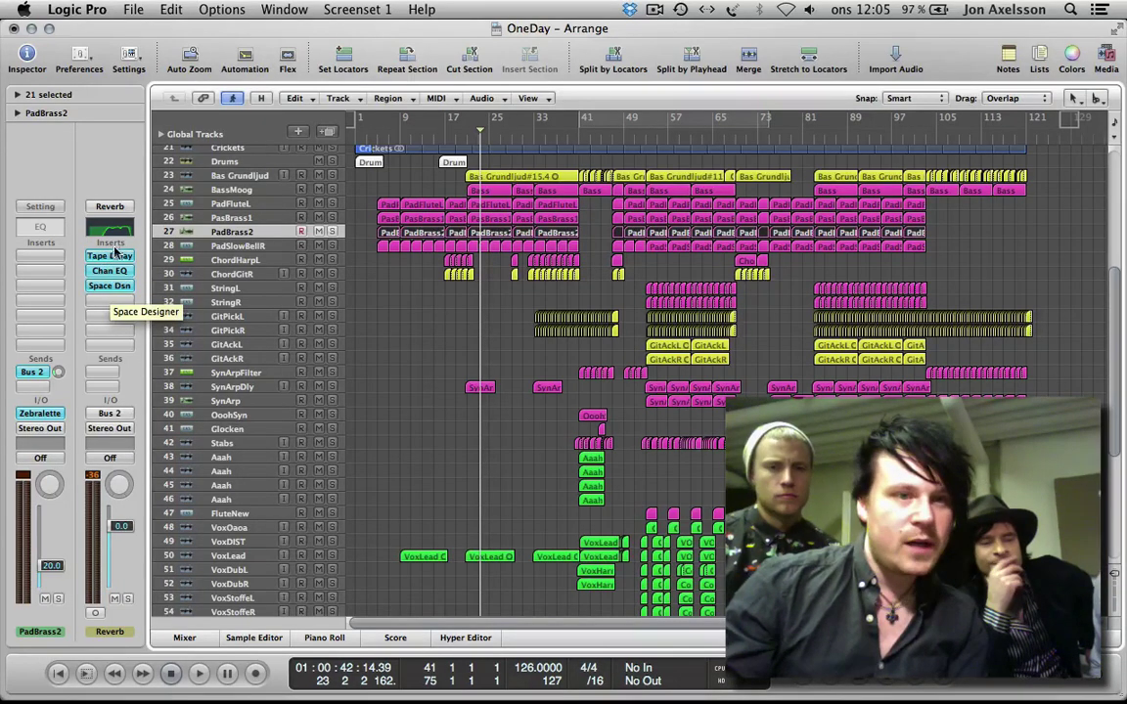
Step: Solo the Reverb channel, play a short passage to hear it alone, stop playback, remove the solo and deselect the regions
left_click(128, 599)
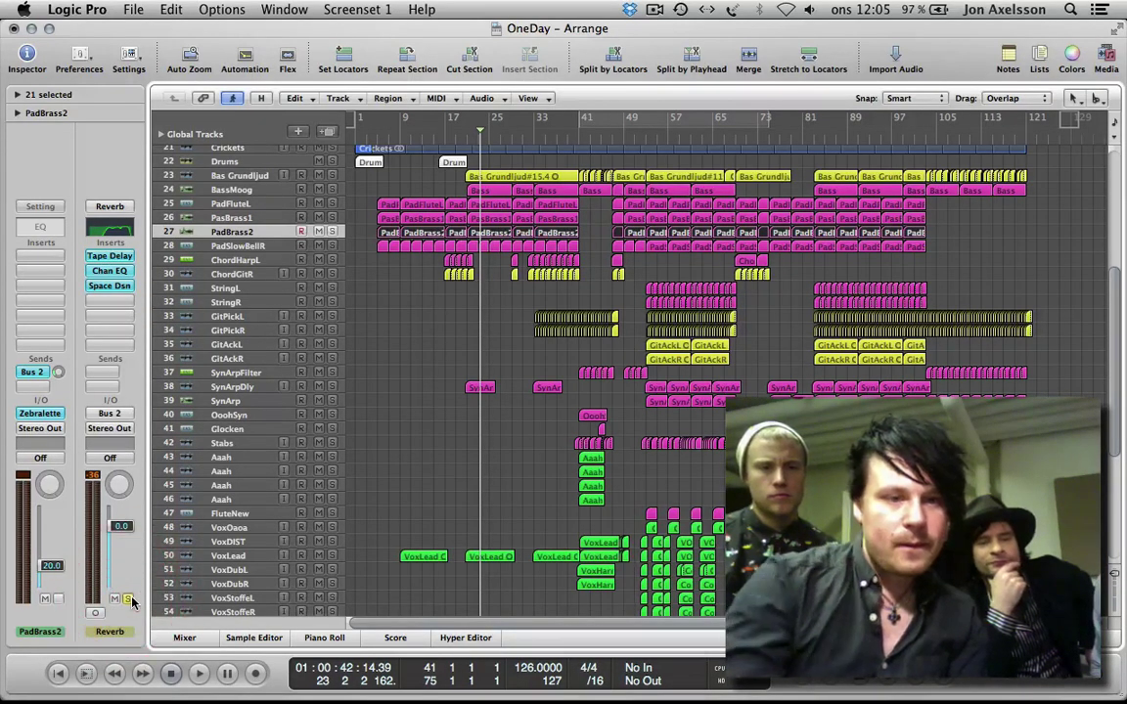
key("space")
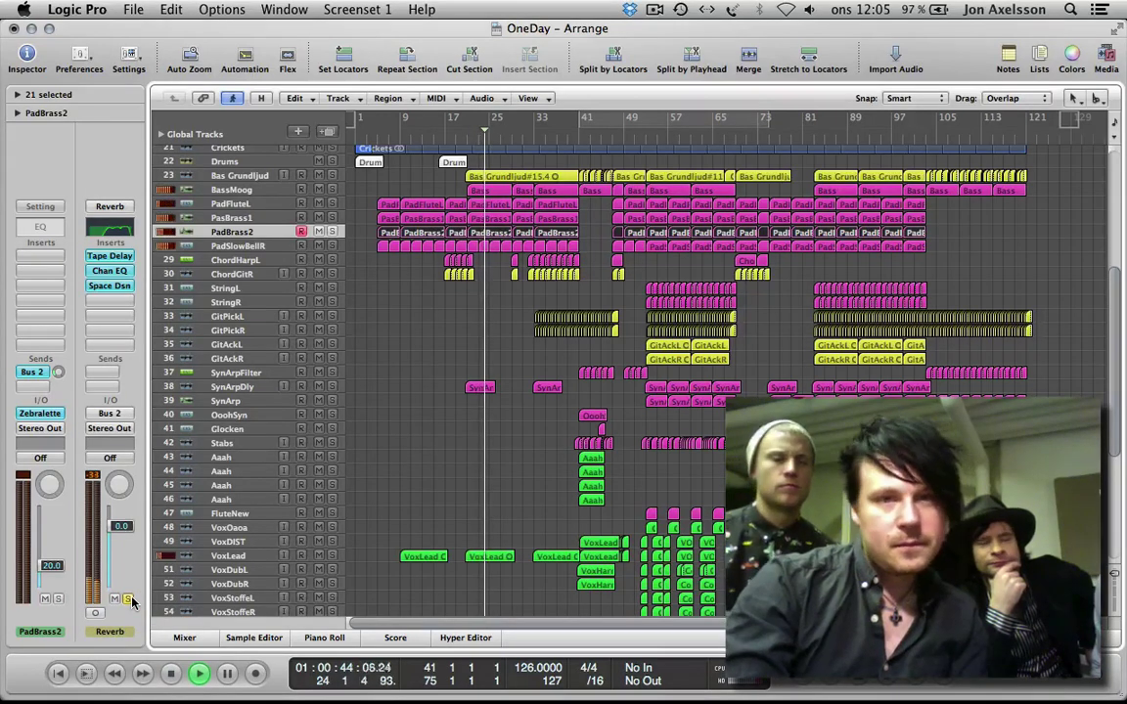
key("space")
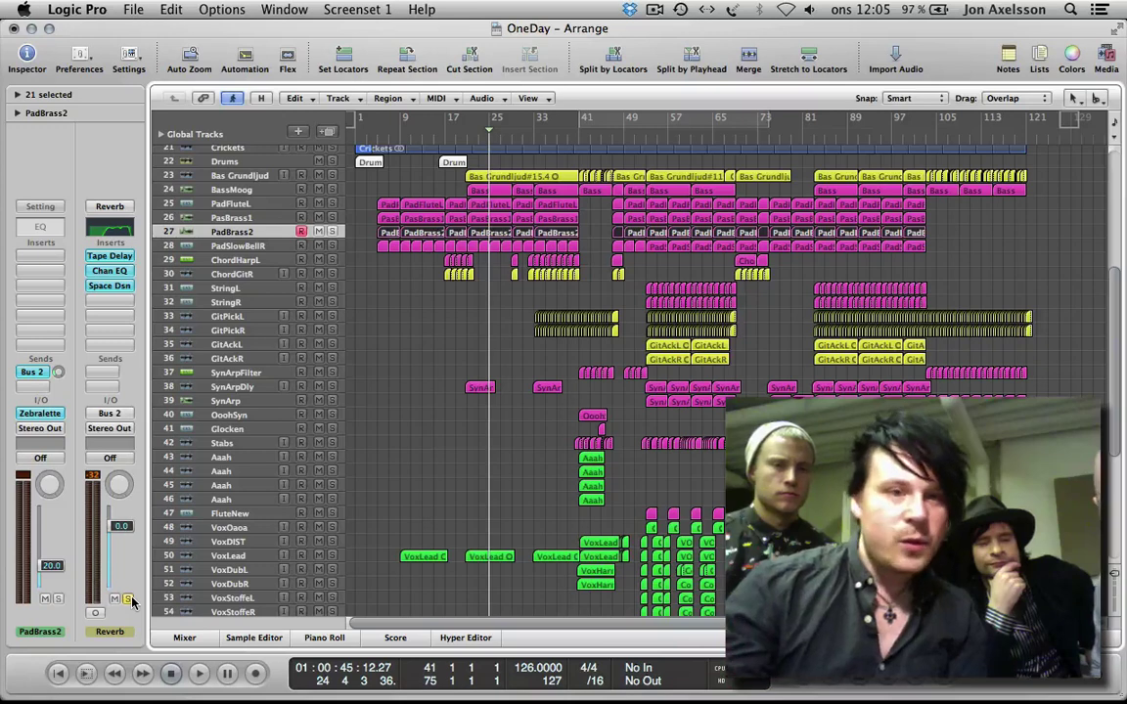
left_click(127, 598)
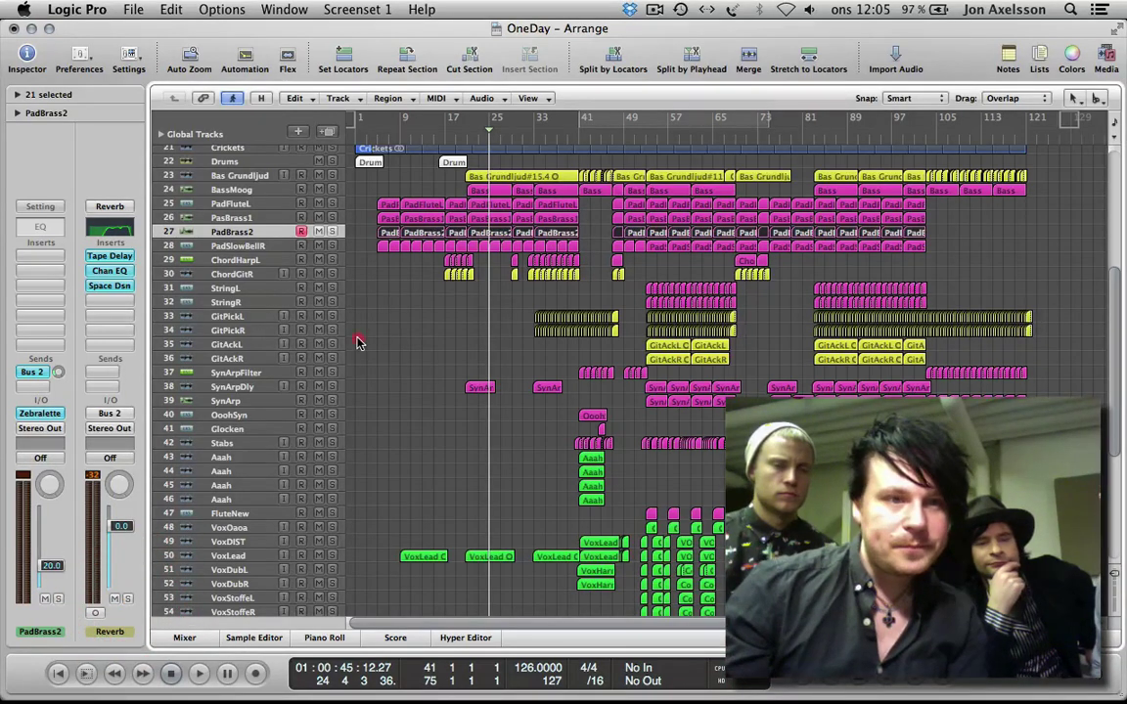
left_click(357, 343)
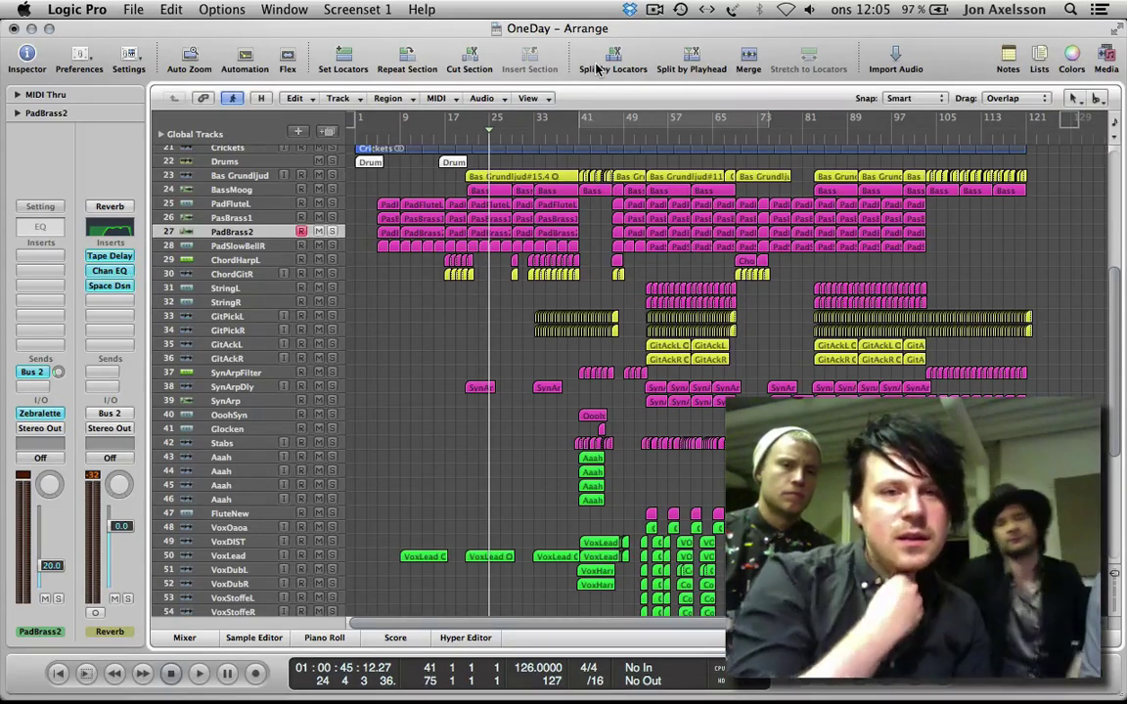
Step: Select the ChordGitR track to show its channel strip and inserts
key("Down")
key("Down")
key("Down")
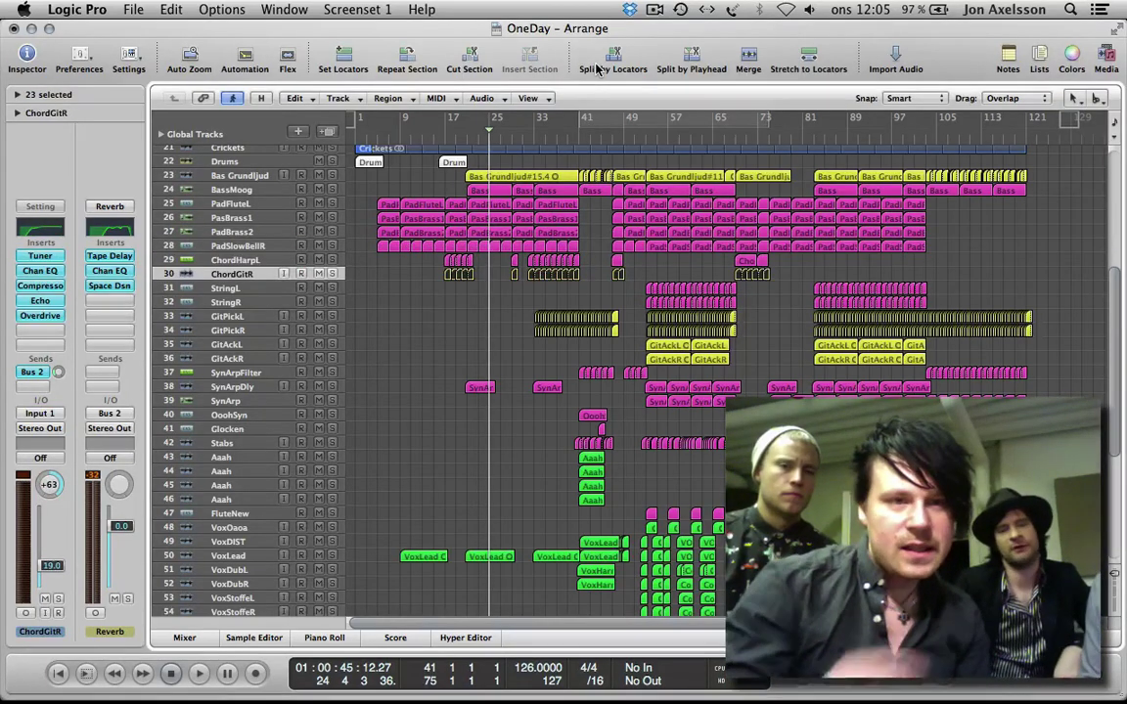